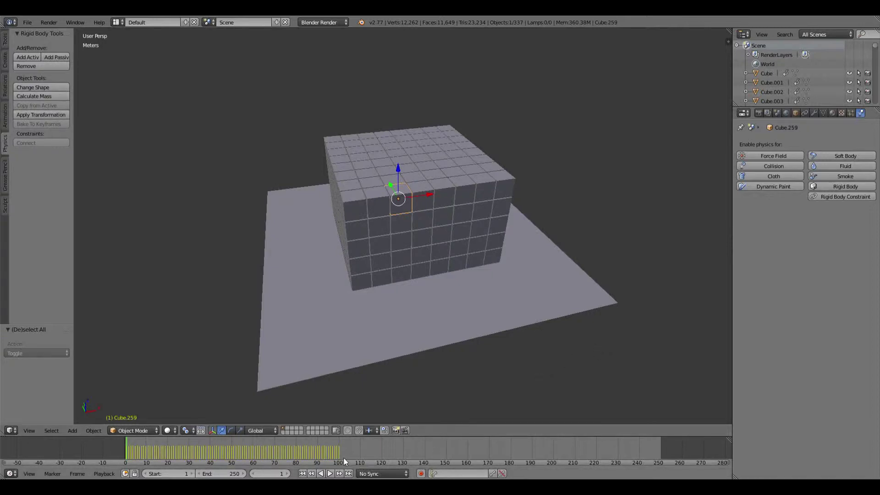
Step: Play the wrecking ball rigid body animation, stop it and return to the first frame
click(330, 473)
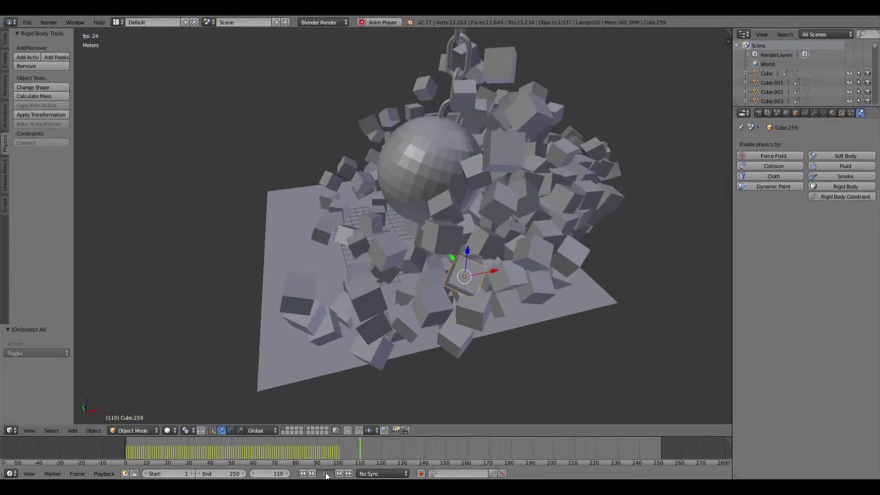
click(325, 474)
click(302, 474)
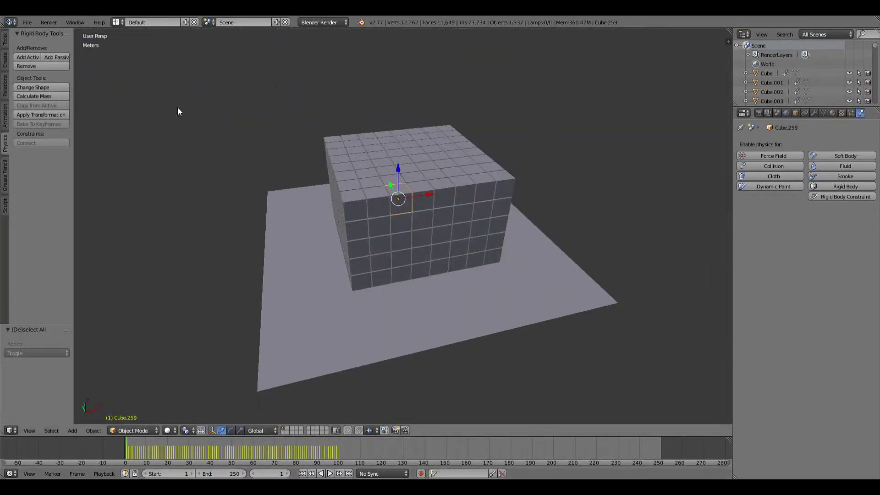
Step: Start a new scene by reloading the start-up file
click(27, 22)
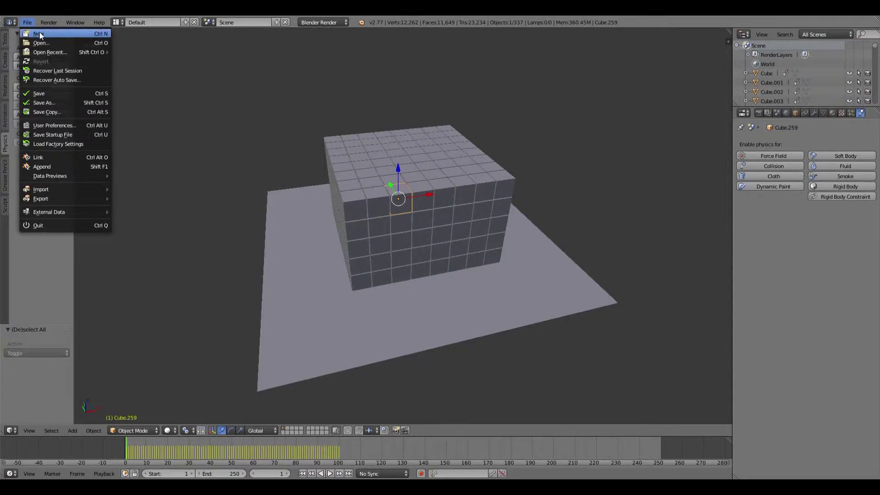
click(39, 34)
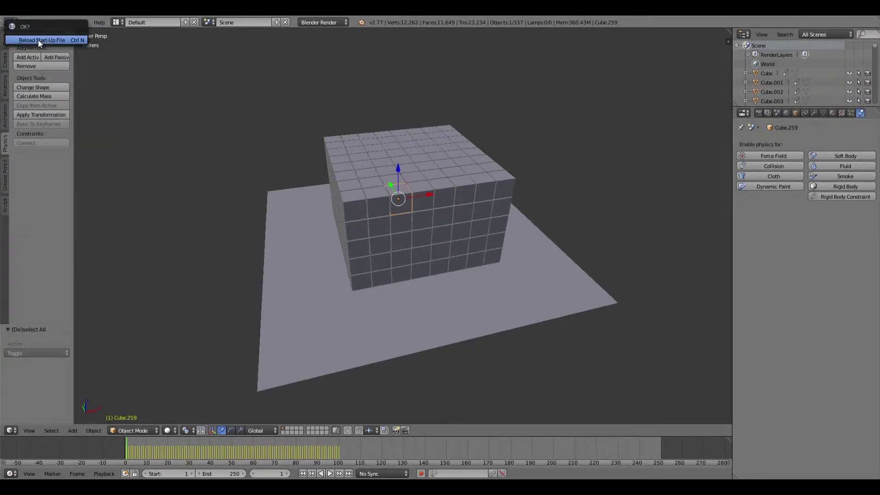
click(39, 40)
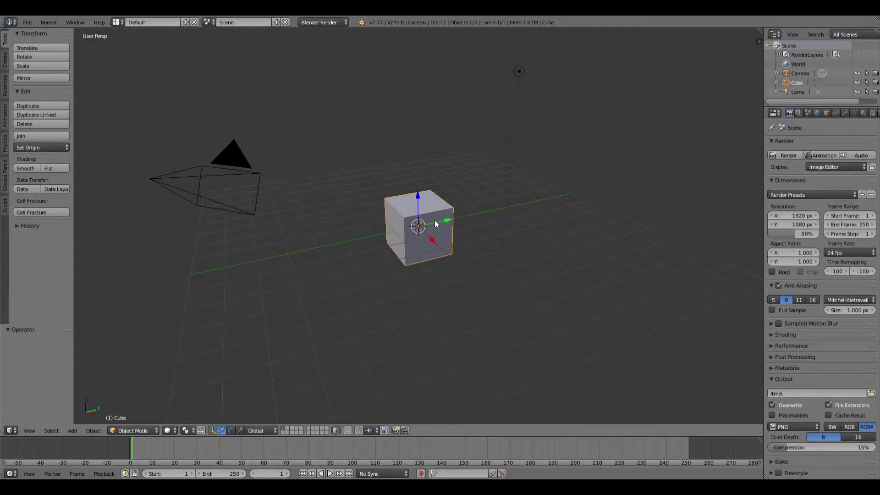
Step: Apply the Quick Fluid effect to the default cube and set the viewport shading to Wireframe
click(92, 430)
mouse_move(119, 204)
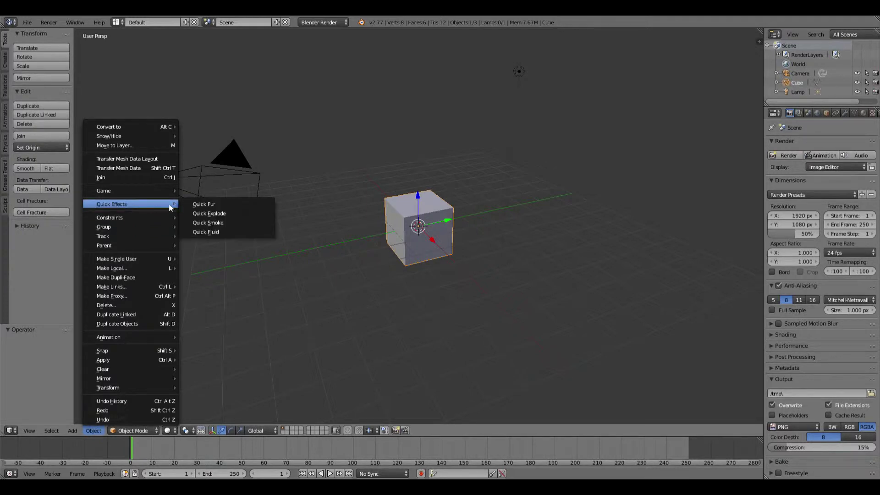
click(202, 231)
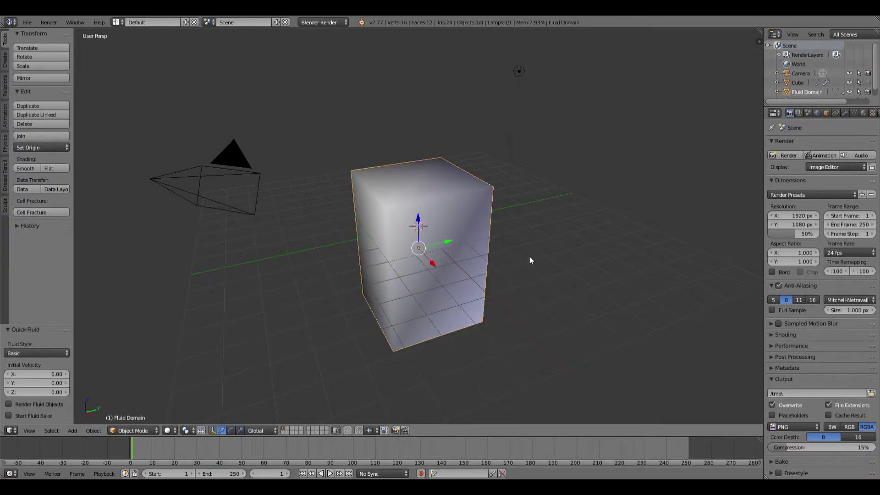
click(167, 431)
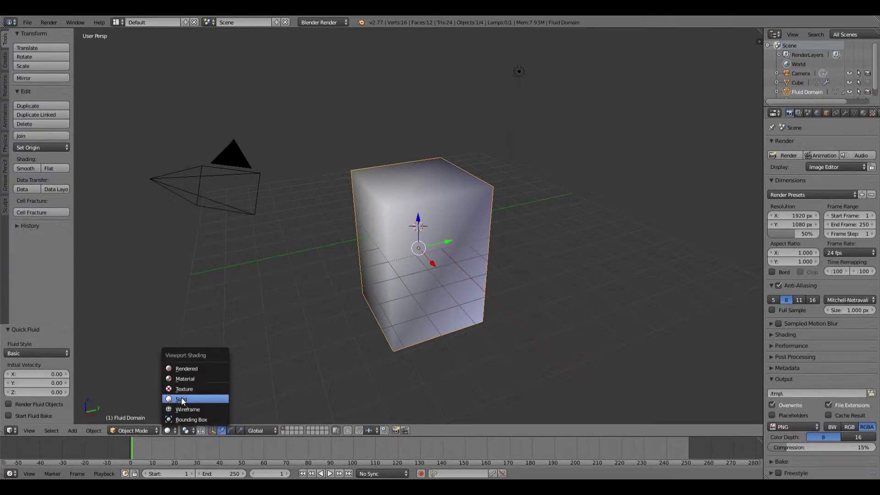
click(183, 409)
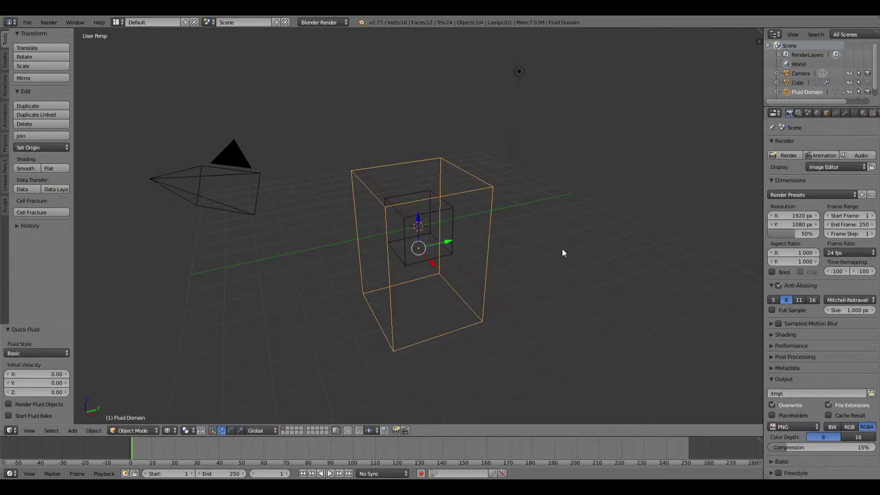
Step: From the right view, raise the fluid domain about 2.4 units along Z and scale it about 4.3 times along Y
key(KP_3)
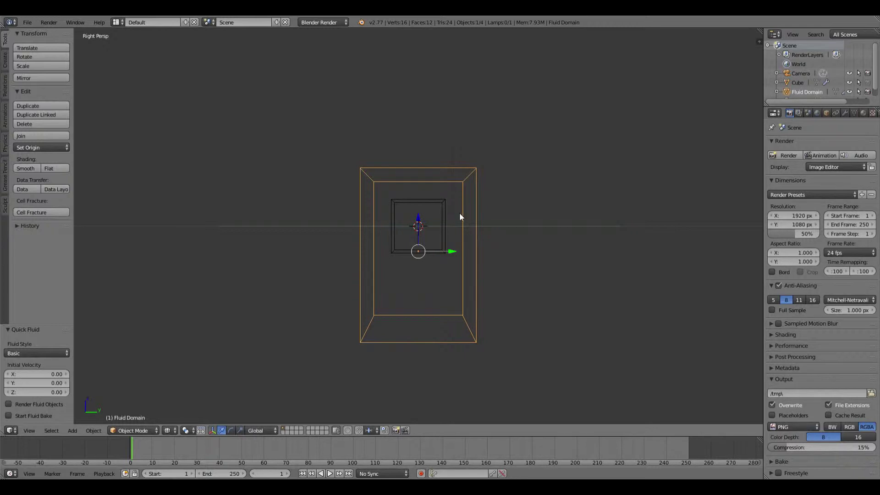
drag(418, 217, 420, 157)
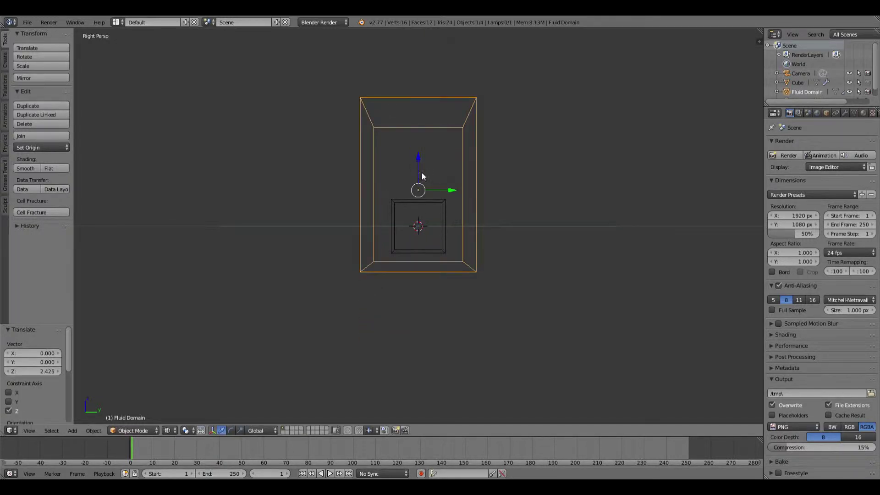
key(s)
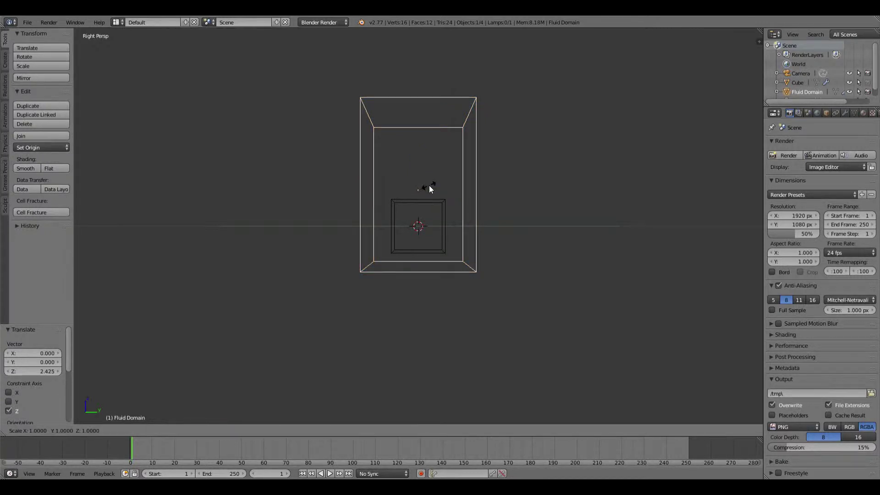
key(x)
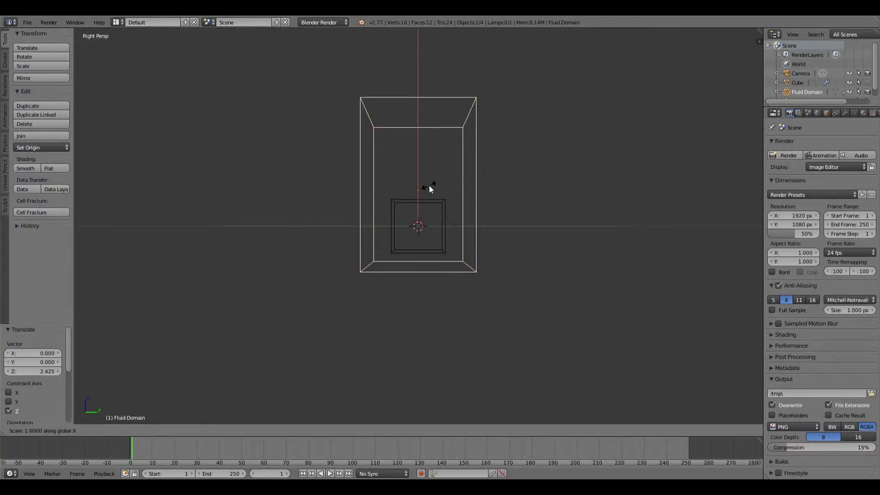
key(z)
key(y)
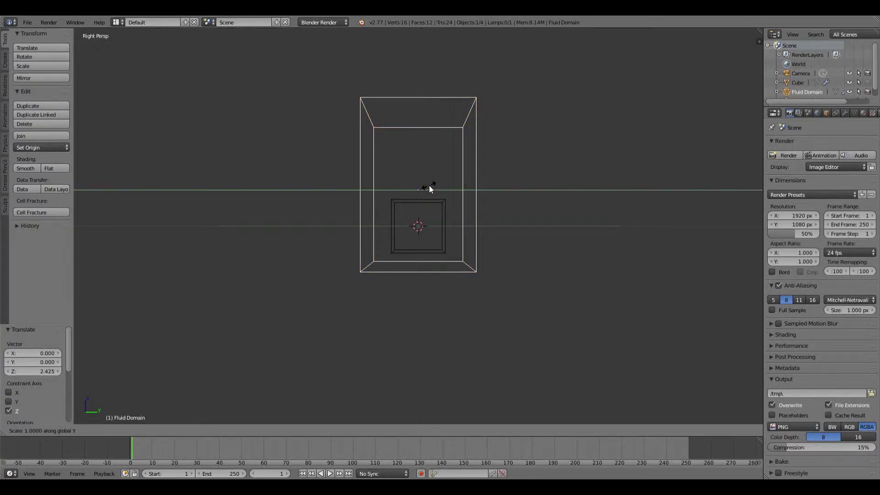
click(469, 184)
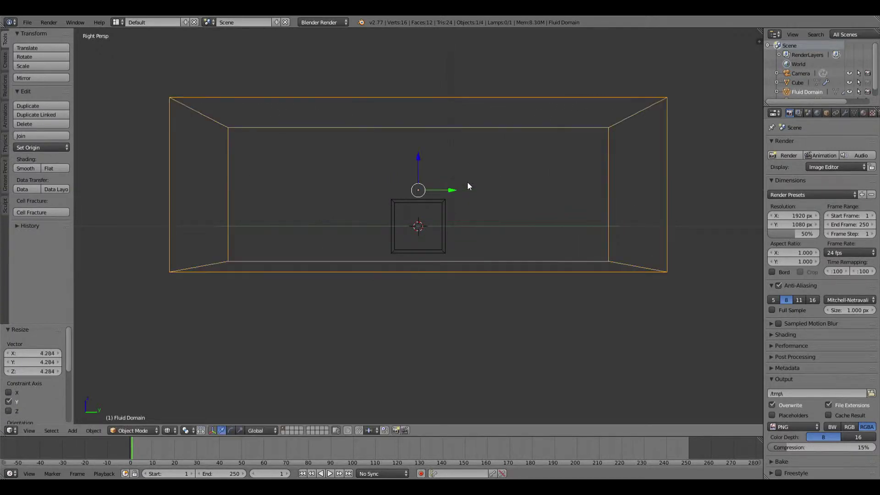
Step: Scale the inner cube uniformly to about 1.1 times its size
right_click(442, 202)
key(s)
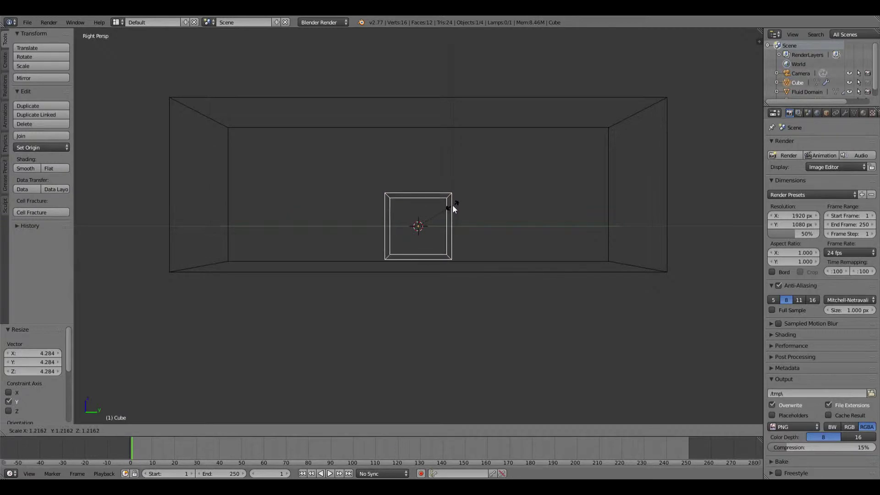
click(452, 205)
key(s)
click(448, 205)
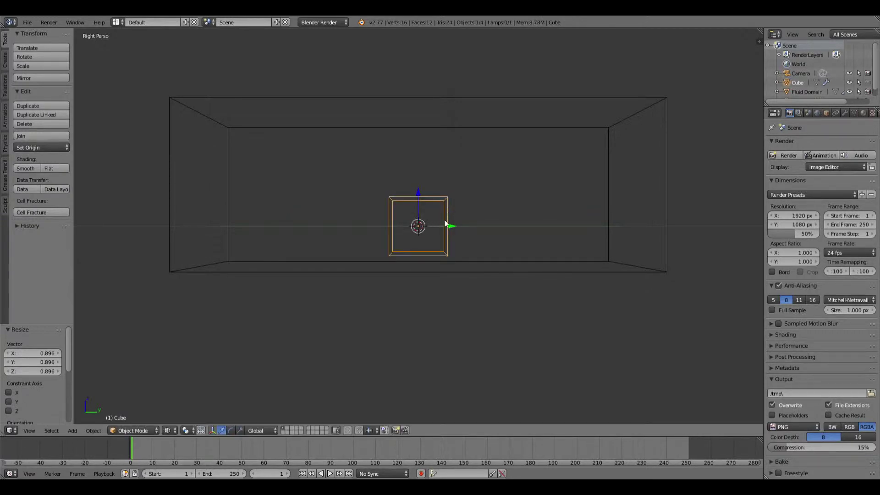
Step: Move the cube along Y and Z into the upper corner of the domain at its negative Y end
drag(445, 220, 295, 228)
middle_drag(299, 229, 348, 225)
drag(279, 229, 251, 232)
drag(219, 201, 249, 395)
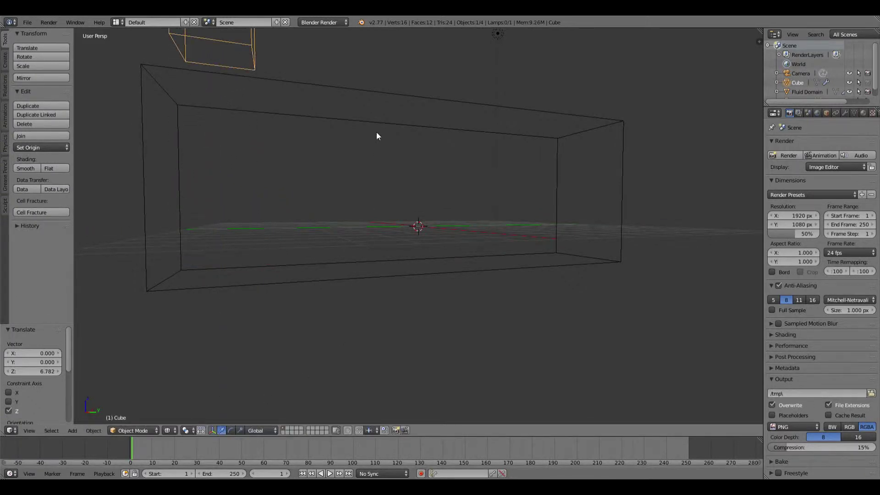
middle_drag(376, 136, 361, 181)
drag(98, 98, 164, 227)
middle_drag(164, 227, 172, 187)
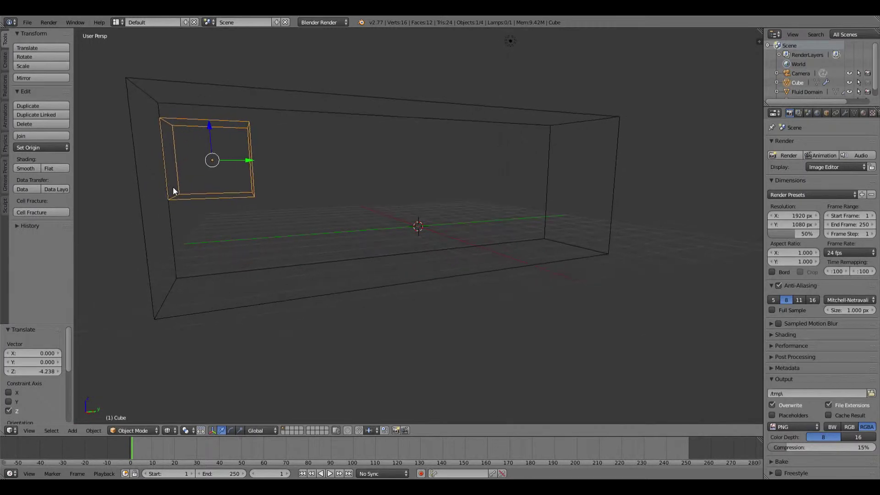
drag(208, 138, 209, 119)
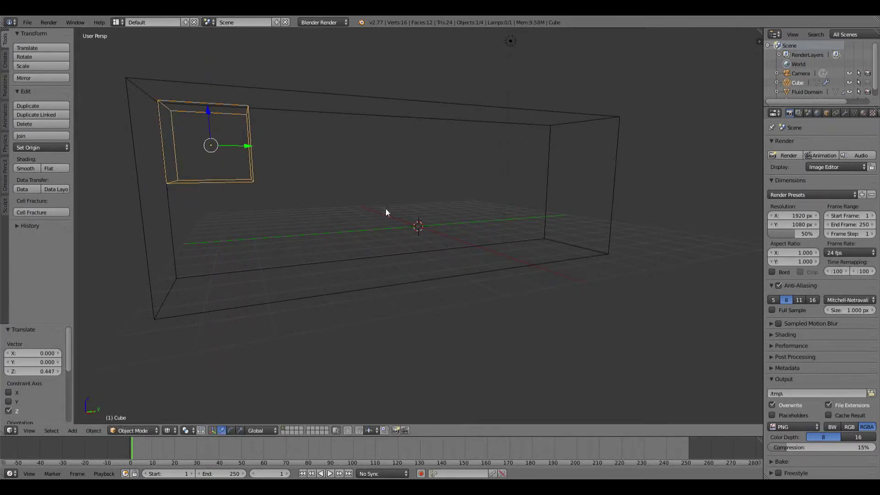
middle_drag(386, 208, 377, 229)
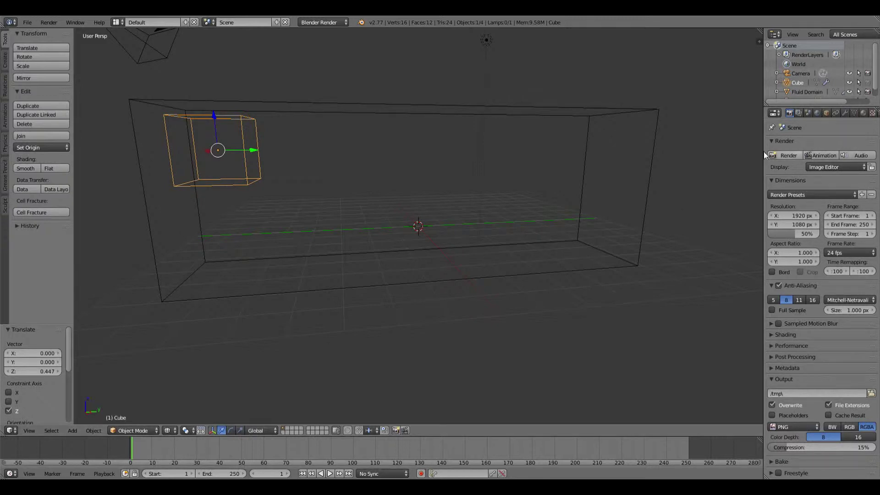
Step: Change the cube's fluid type to Inflow and set its inflow velocity X to -1
drag(761, 157, 731, 161)
click(860, 113)
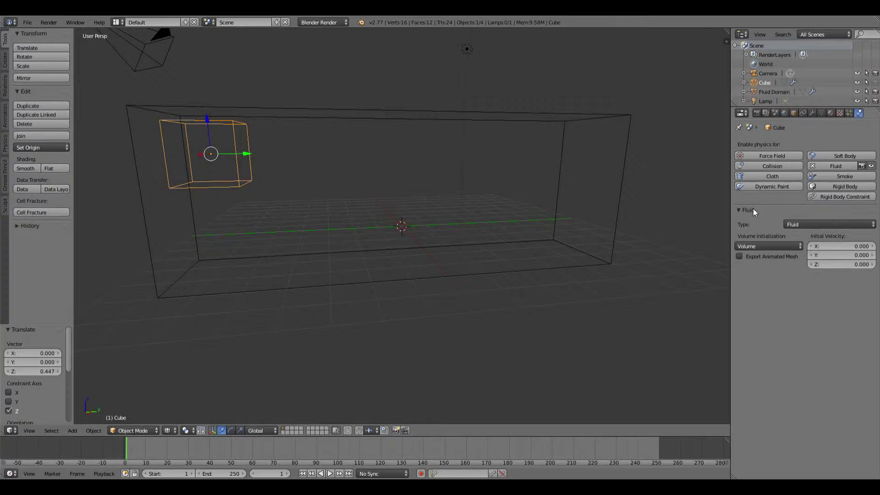
click(799, 226)
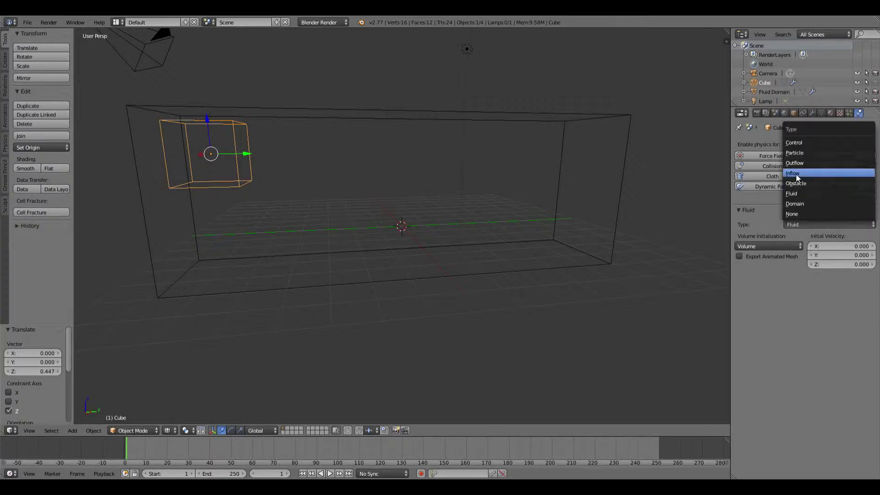
click(797, 179)
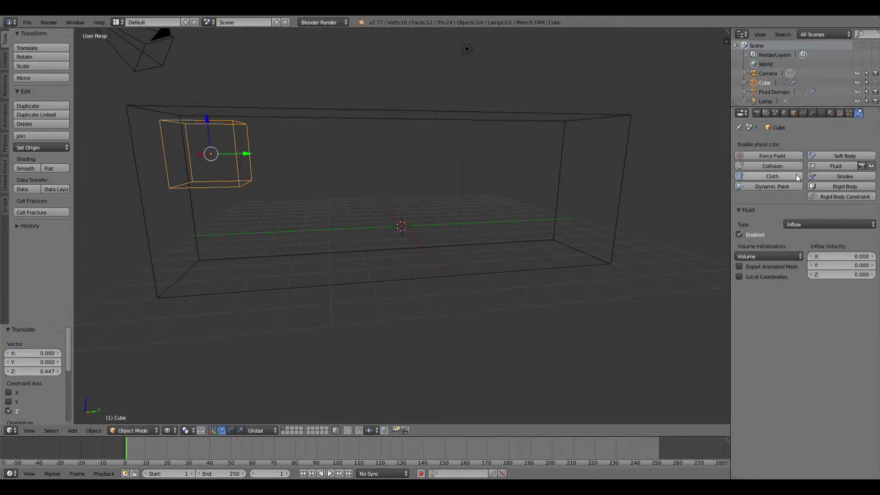
click(841, 257)
key(BackSpace)
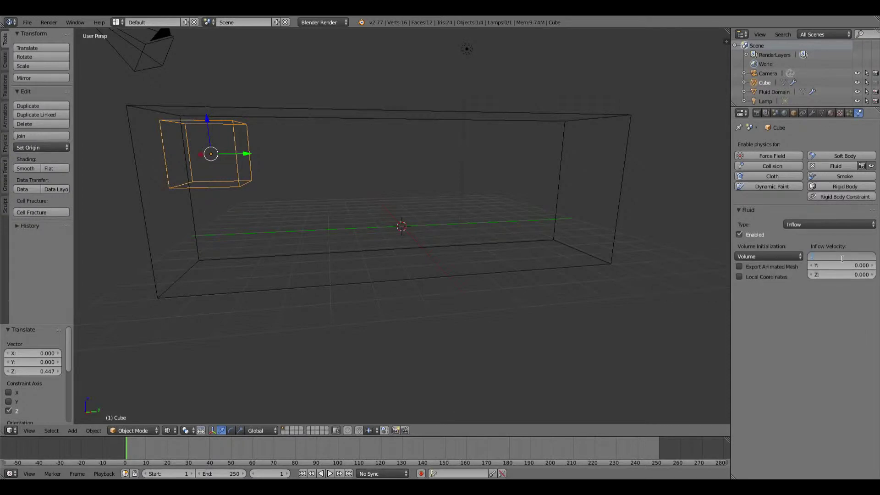
text(-1)
key(Return)
Step: Select the fluid domain and bake its fluid simulation with the existing domain settings
click(830, 113)
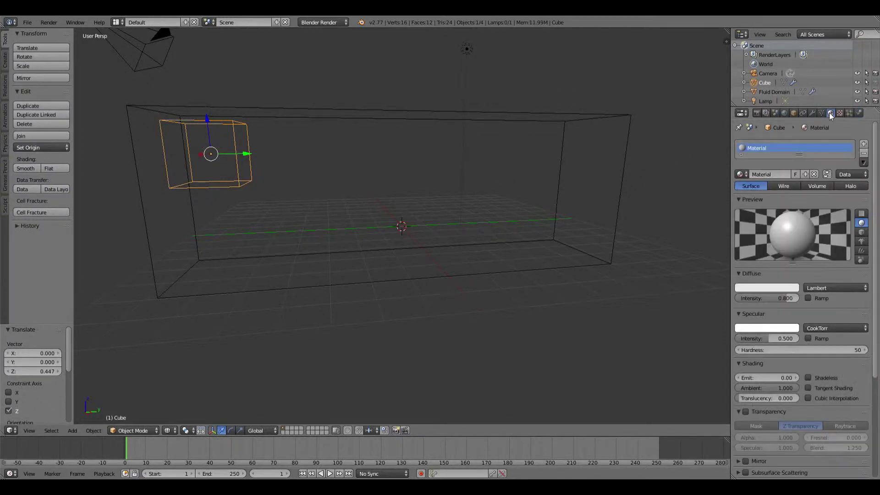
click(813, 112)
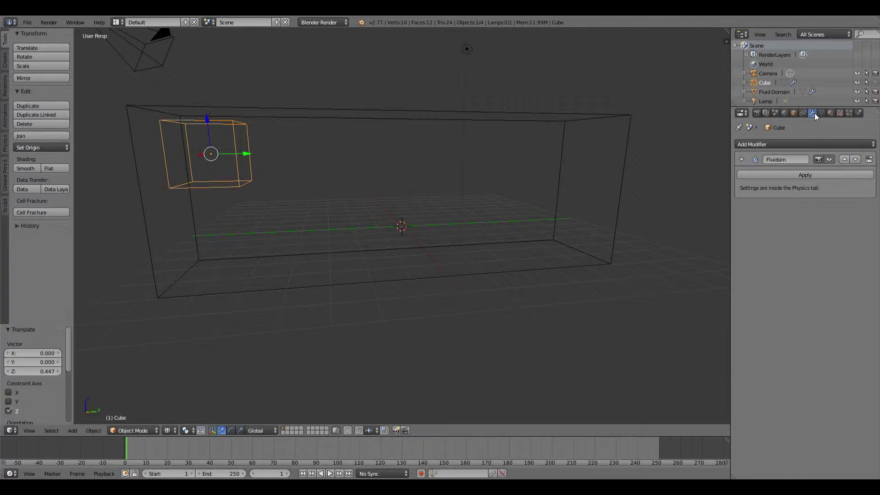
right_click(448, 115)
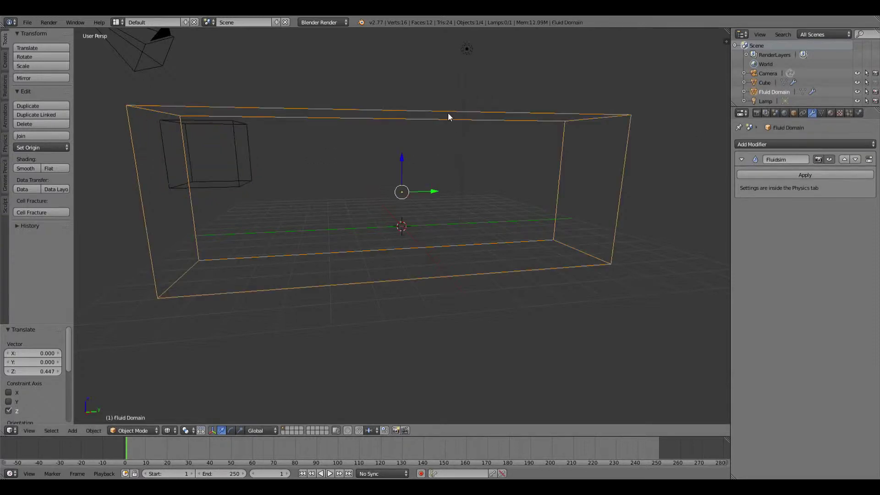
click(858, 113)
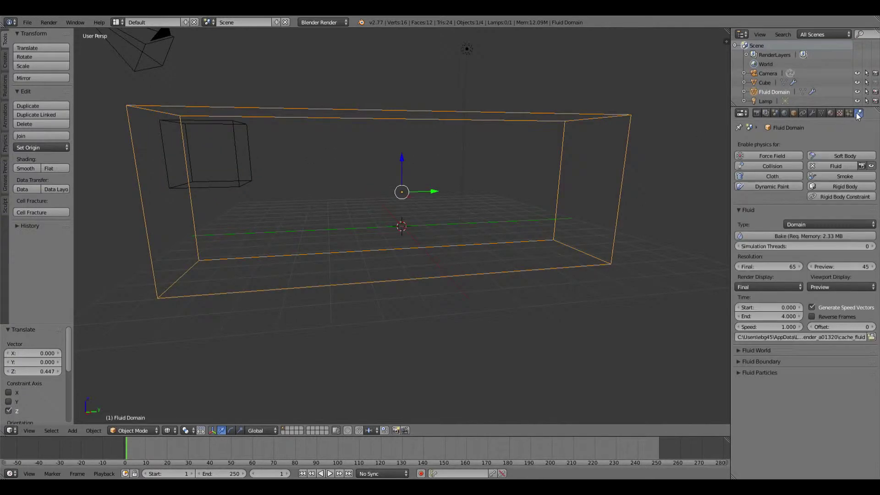
click(803, 235)
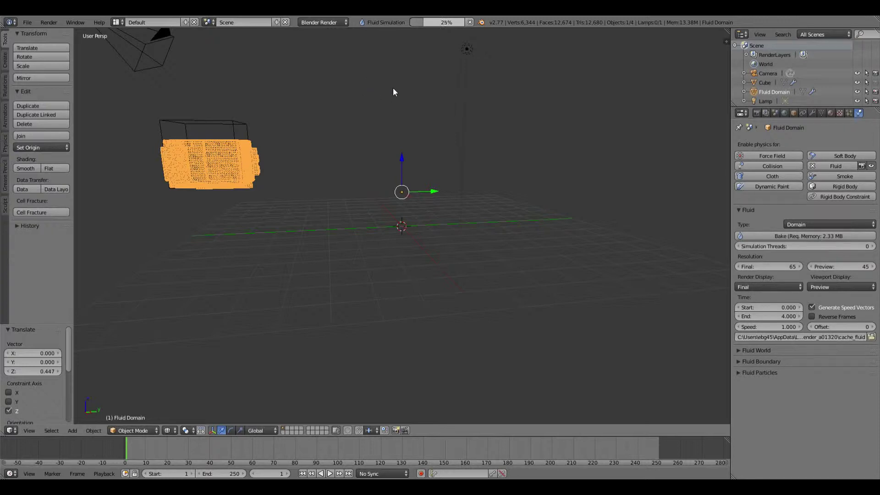
Step: Play and pause the fluid animation to preview the flow while the bake is running
click(330, 474)
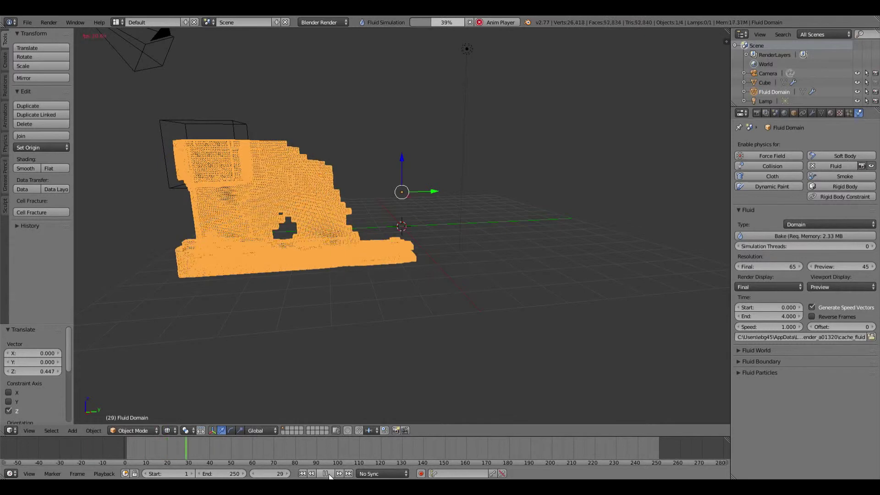
click(329, 475)
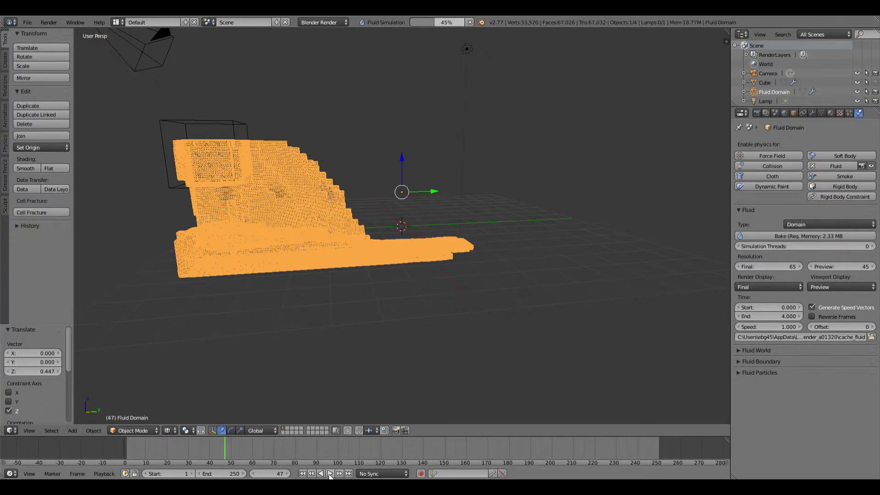
click(330, 473)
click(330, 473)
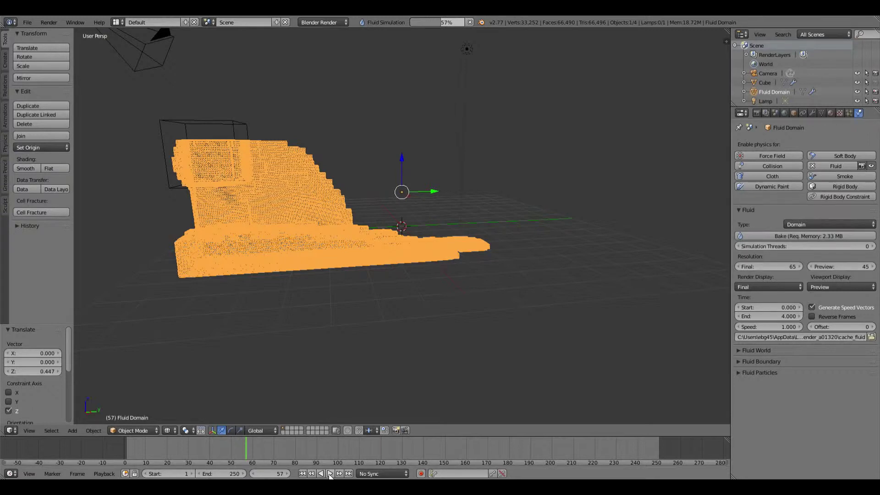
Step: Set the inflow cube's inflow velocity to 0 on X and -1 on Z
right_click(217, 119)
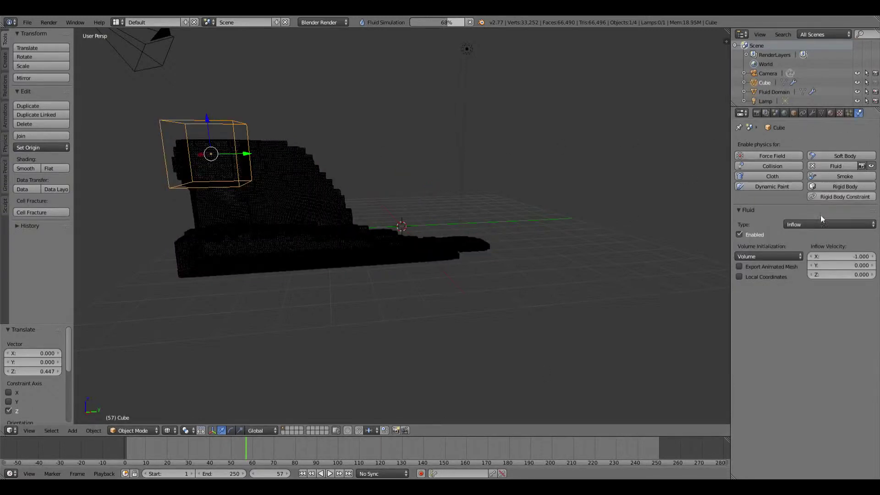
click(834, 258)
text(0)
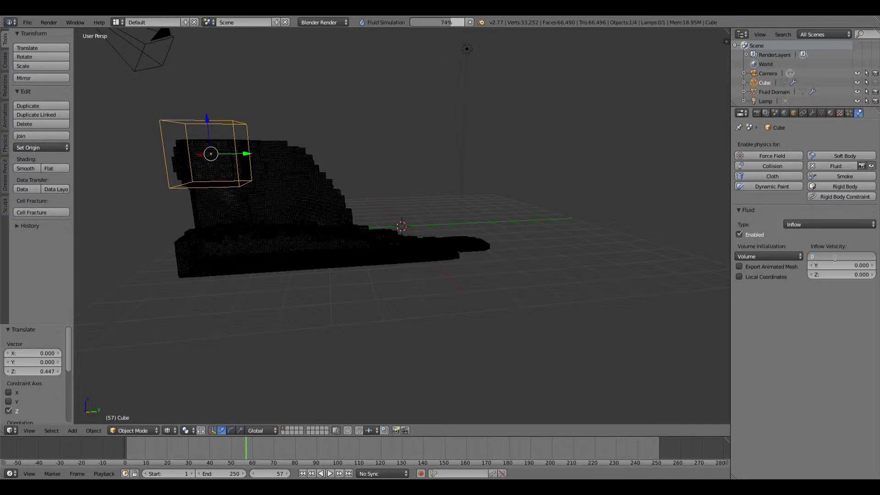
key(Return)
click(832, 274)
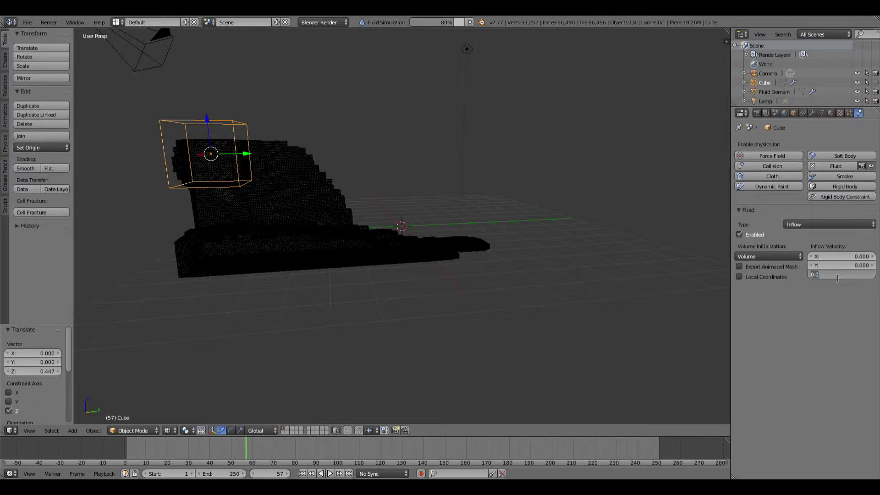
key(BackSpace)
text(-1)
key(Return)
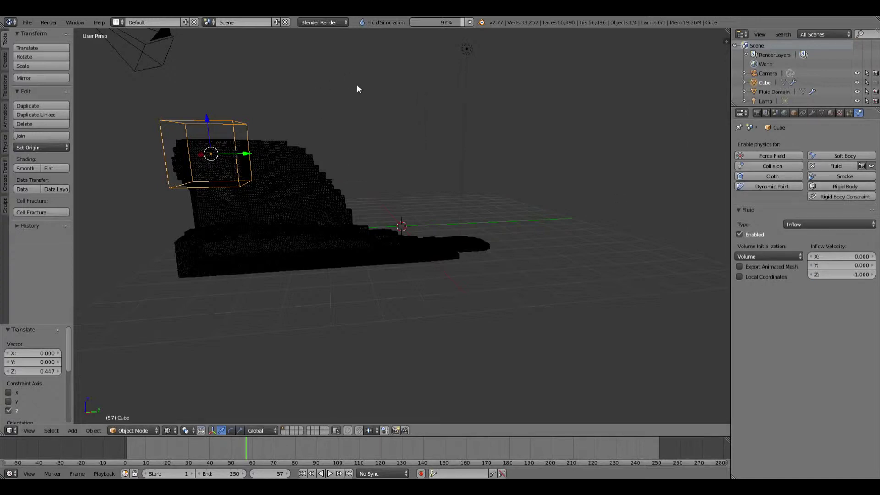
Step: Rebake the fluid domain and play the animation from the first frame to preview the flow, pausing at frame 90
right_click(310, 174)
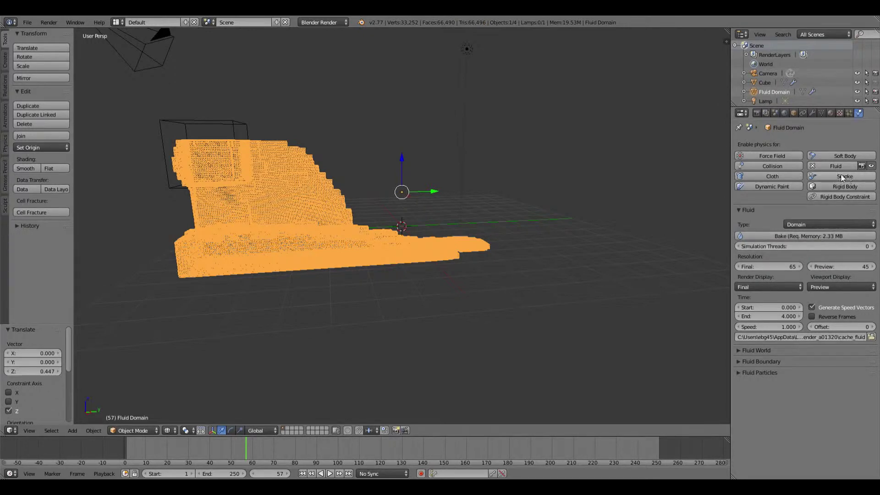
click(800, 236)
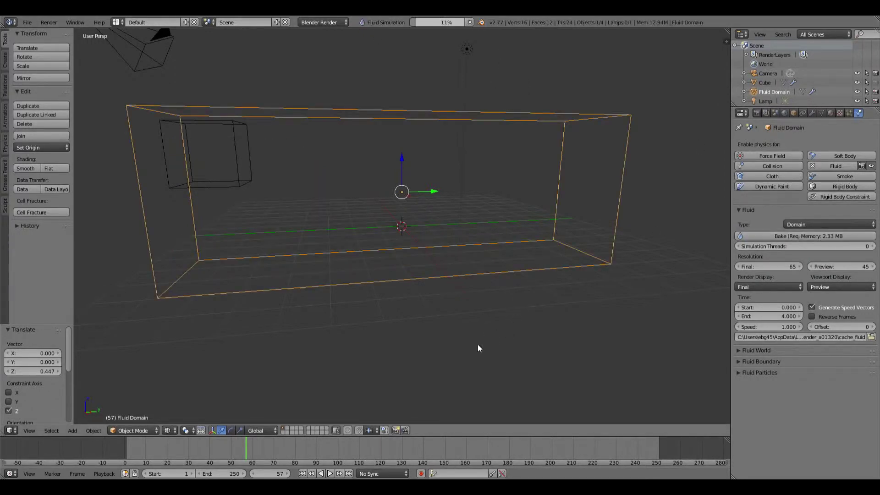
click(331, 473)
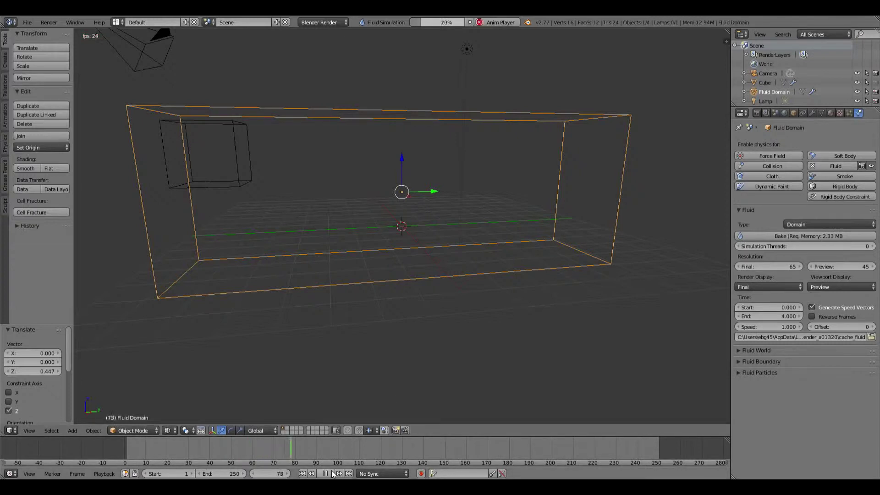
click(303, 474)
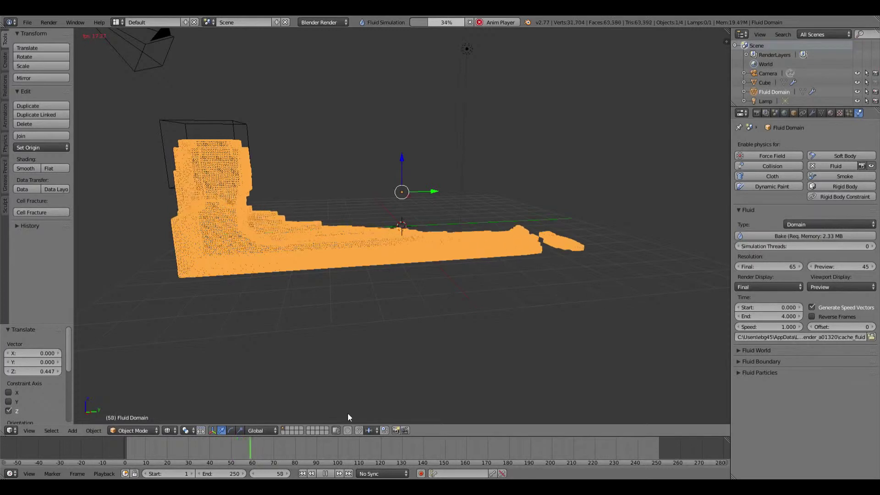
click(327, 473)
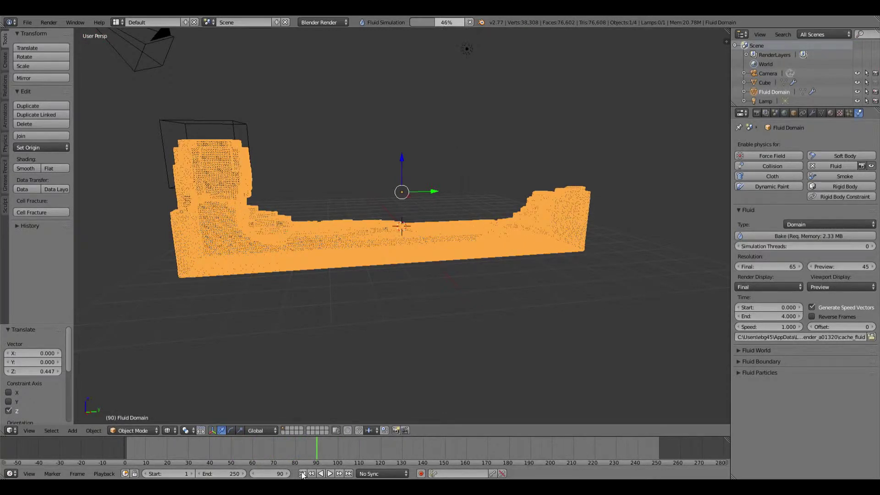
Step: Display the baked fluid in Solid viewport shading and view it from slightly above
click(170, 430)
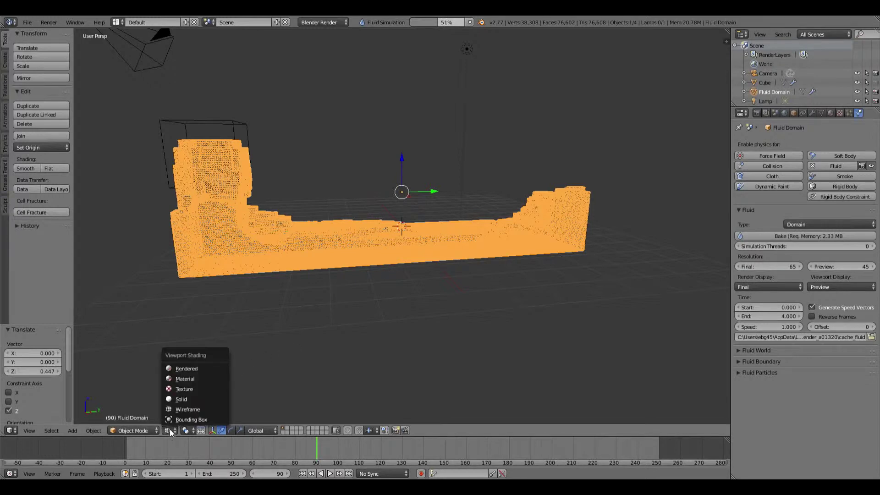
click(180, 400)
mouse_move(513, 257)
middle_down()
mouse_move(528, 251)
mouse_move(549, 269)
mouse_move(515, 259)
mouse_move(516, 246)
mouse_move(491, 255)
mouse_move(442, 228)
mouse_move(452, 238)
mouse_move(507, 246)
mouse_move(502, 325)
mouse_move(516, 257)
mouse_move(544, 254)
mouse_move(512, 268)
middle_up()
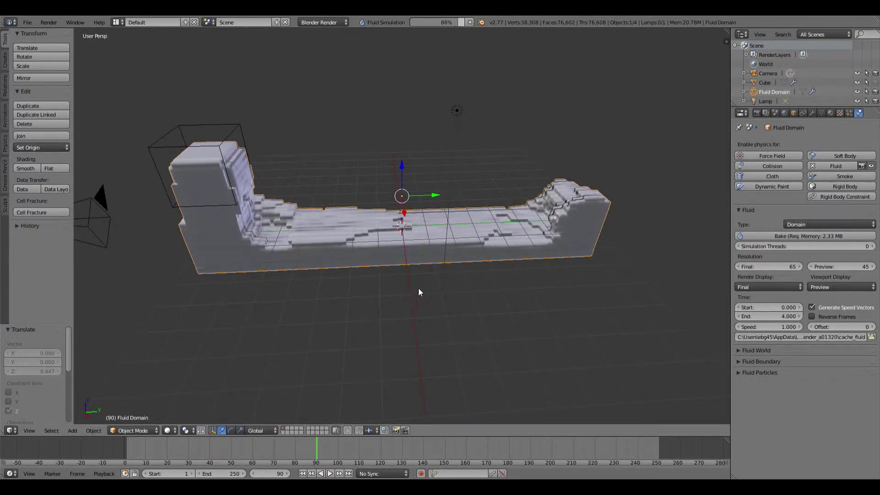
Step: Add a text object and stand it upright by rotating it 90° about X and 90° about Z
key(shift+a)
mouse_move(420, 277)
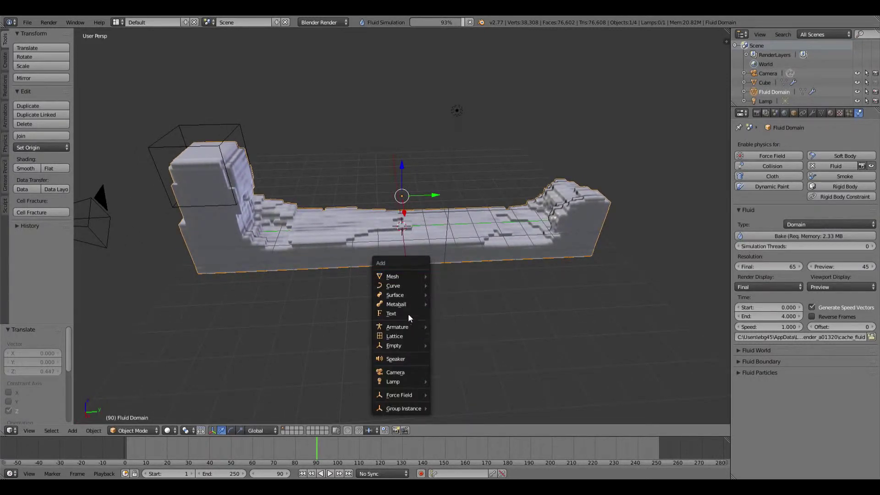
click(404, 315)
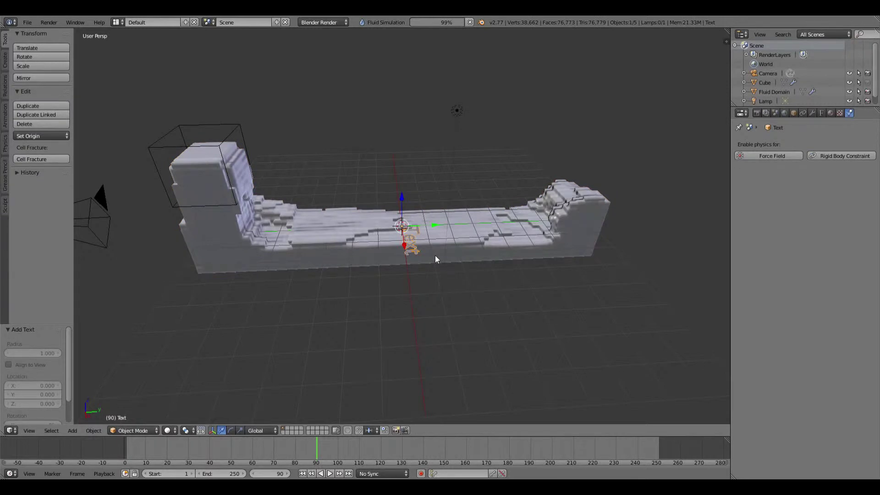
text(rx90)
key(Return)
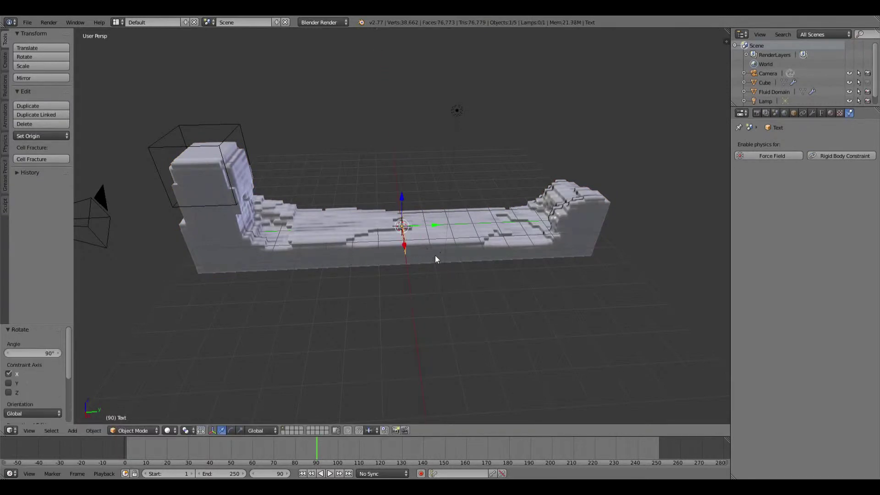
key(r)
key(z)
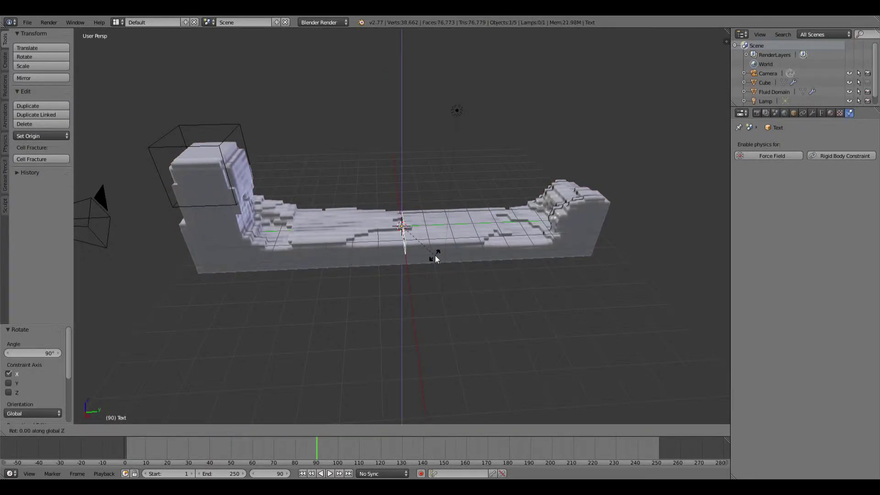
text(90)
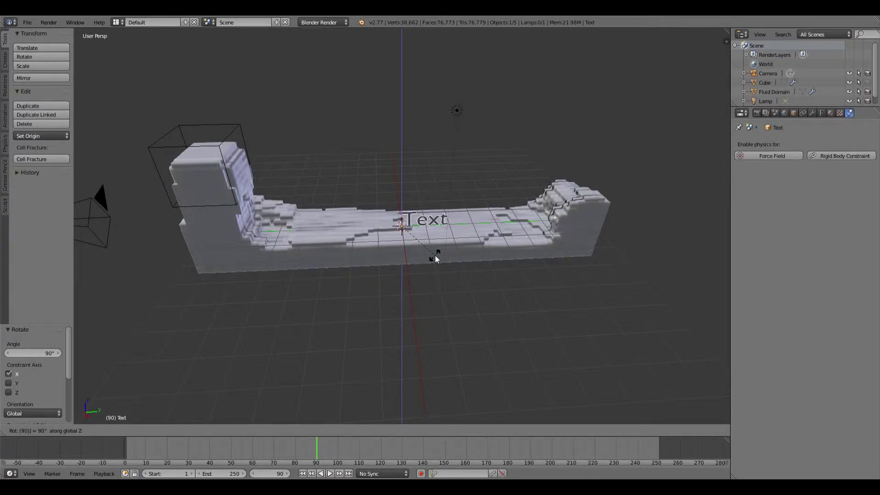
key(Return)
Step: Scale the text up by about 3.88 and move it about -2.87 along Y to centre it in the domain
key(s)
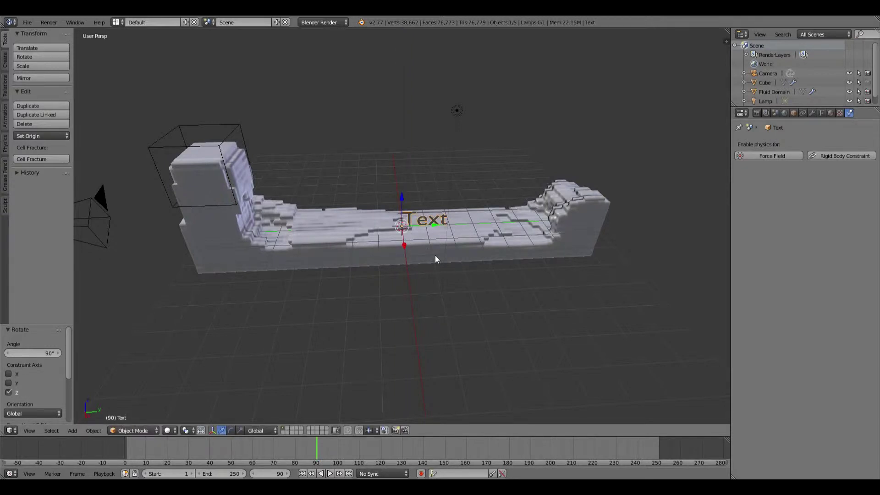
click(552, 144)
key(g)
key(y)
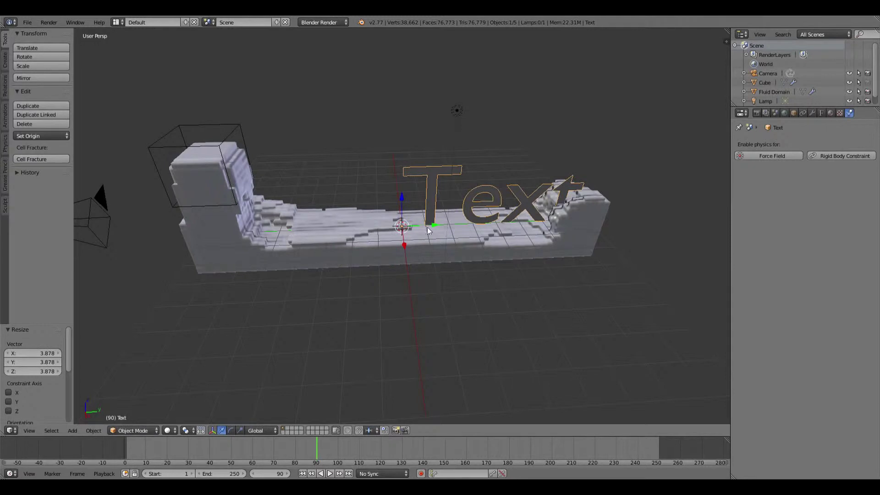
click(105, 454)
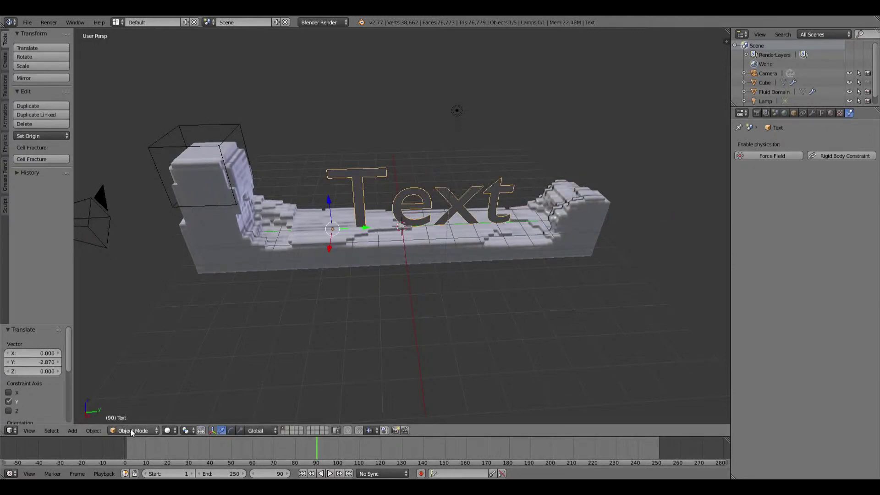
Step: Switch the viewport shading to Wireframe and view the text from a lower angle
click(174, 432)
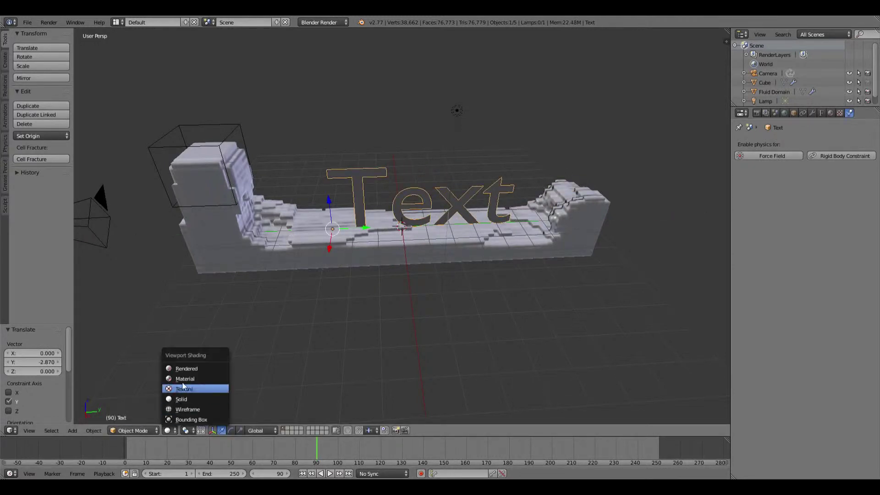
click(192, 401)
mouse_move(384, 299)
middle_down()
mouse_move(379, 277)
mouse_move(381, 284)
middle_up()
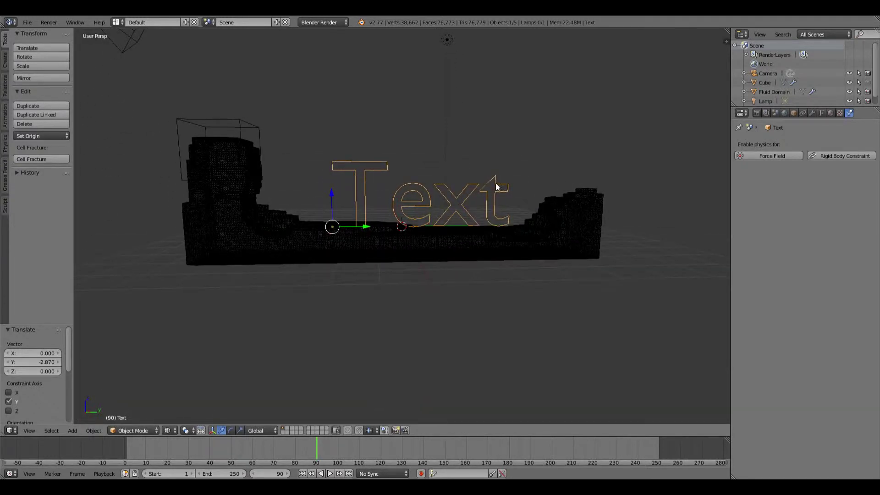
Step: Replace the text object's content with "Fluid" and shift it about -0.3 along Y
key(Tab)
key(BackSpace)
key(BackSpace)
key(BackSpace)
key(BackSpace)
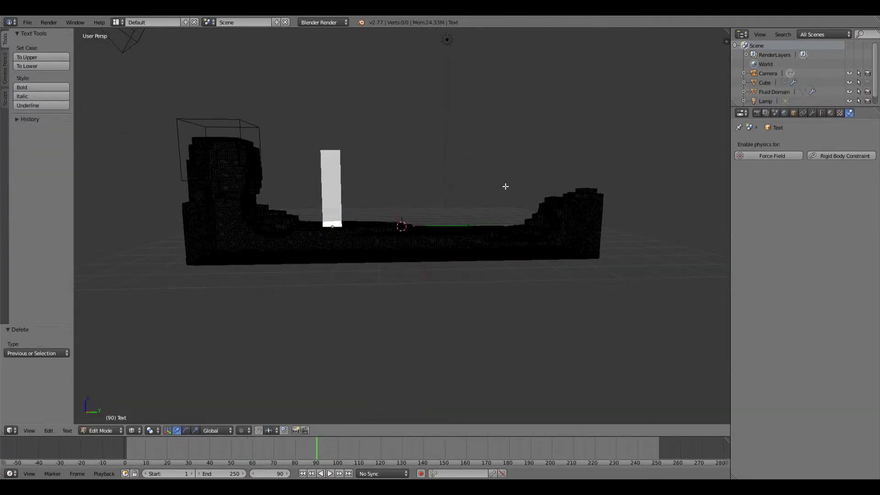
text(F)
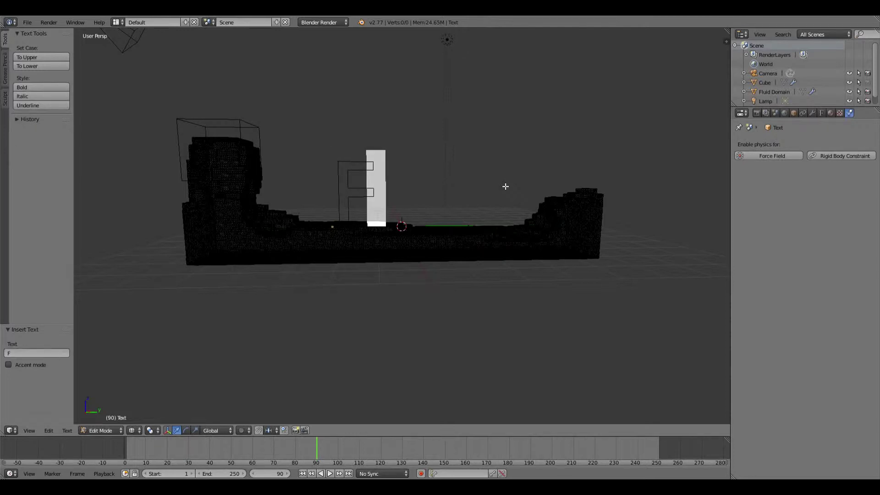
text(luid)
key(Return)
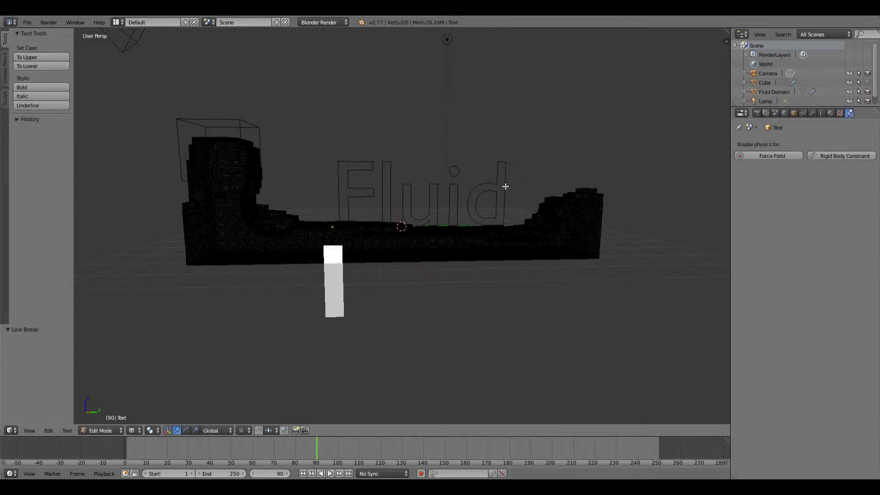
key(Tab)
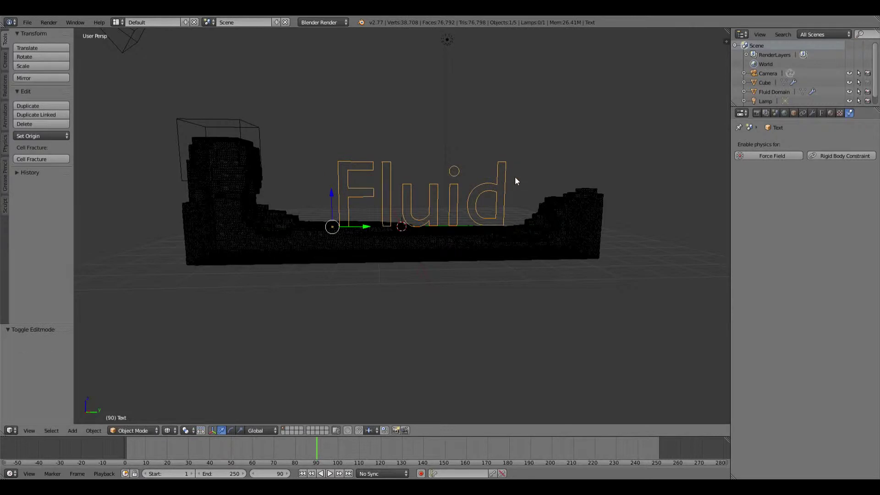
drag(363, 224, 357, 222)
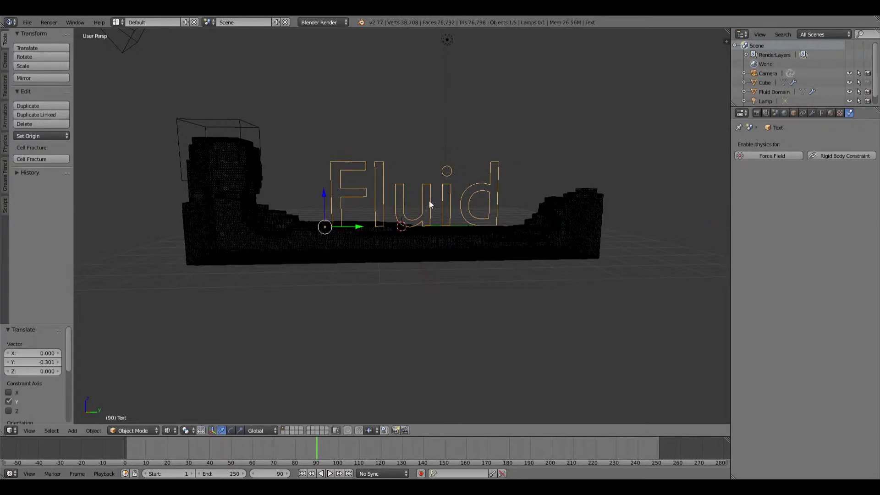
Step: Give the text an extrusion of 0.123, a bevel depth of 0.03 and a bevel resolution of 5
middle_drag(427, 202, 435, 268)
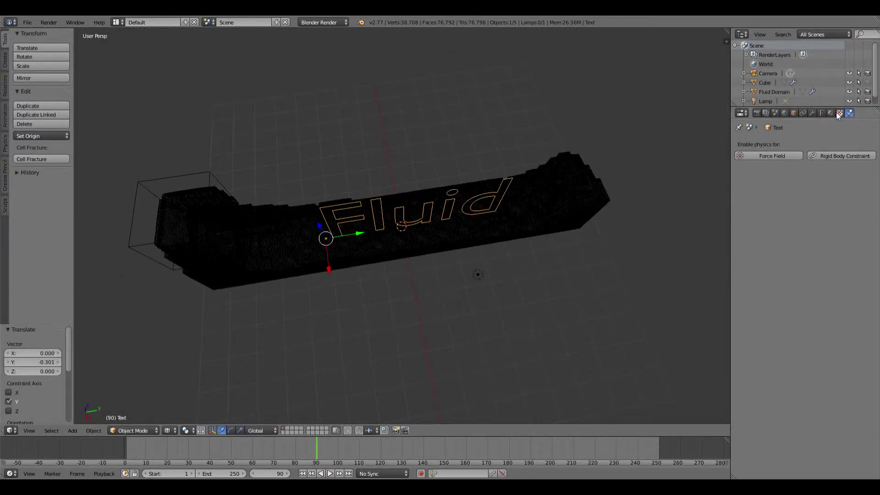
click(822, 113)
click(785, 270)
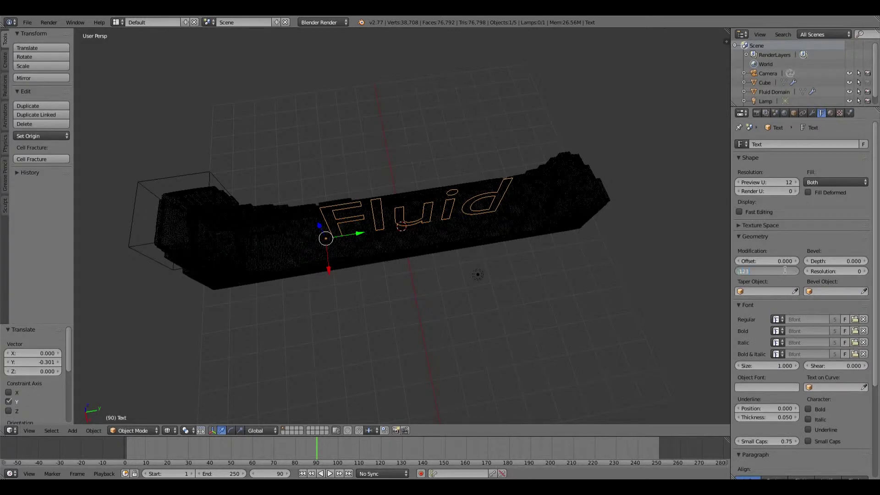
key(Return)
click(847, 262)
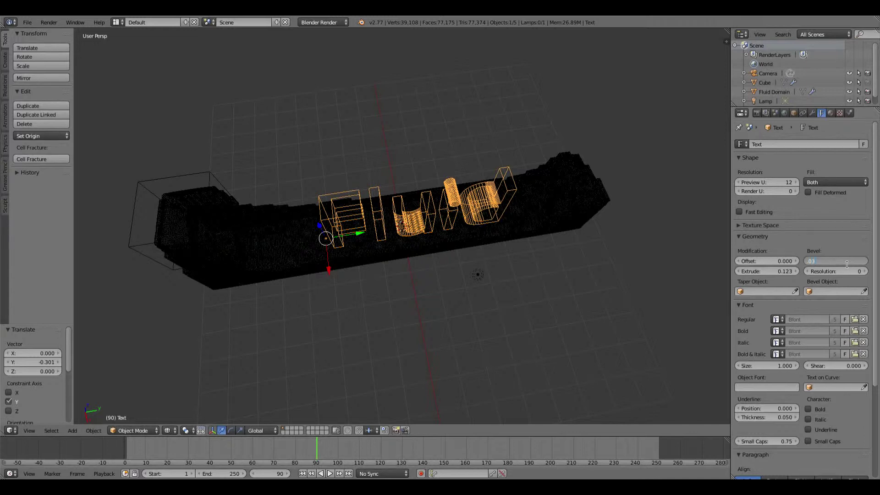
key(Return)
click(865, 272)
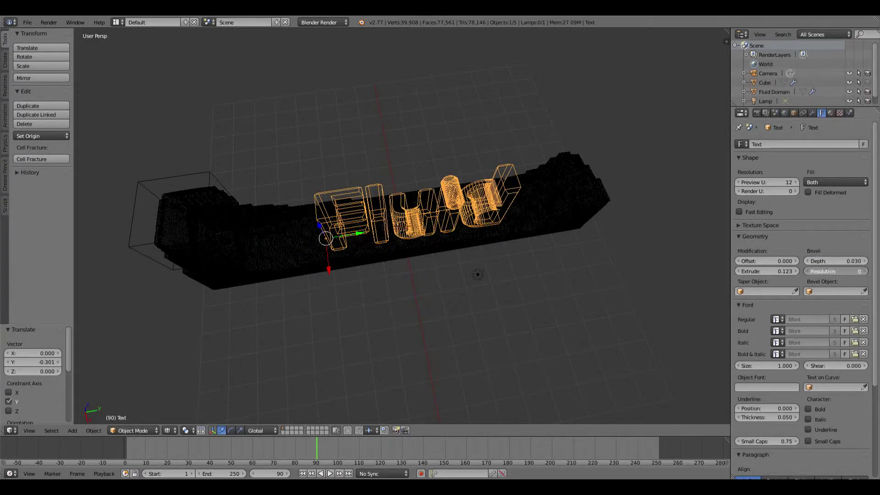
click(865, 273)
click(866, 273)
click(865, 272)
click(865, 273)
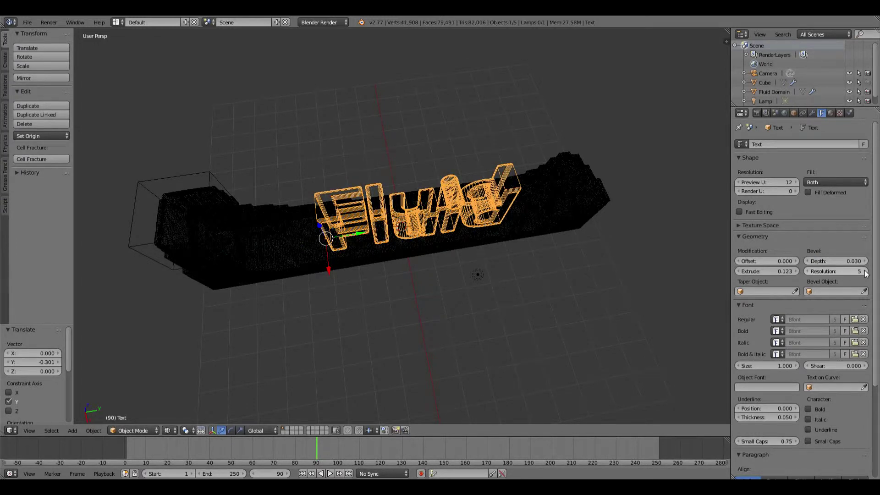
Step: Switch the viewport shading to Solid and exclude the text object from rendering
click(167, 430)
click(174, 399)
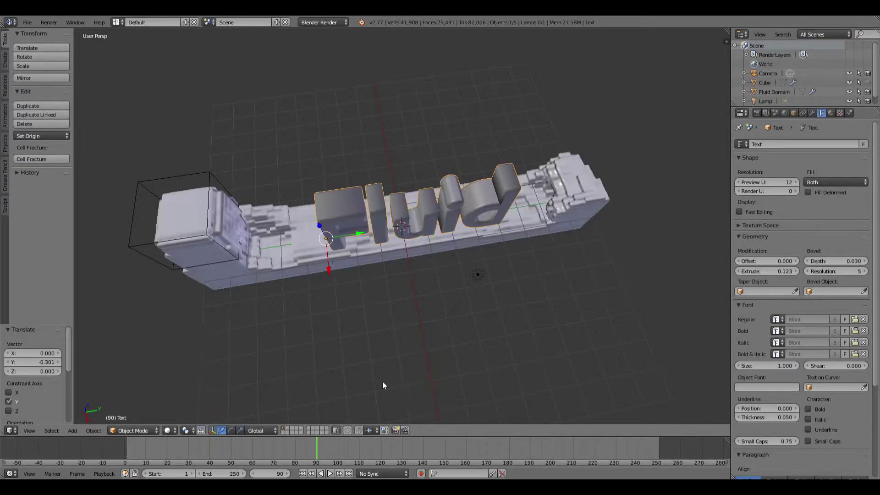
mouse_move(382, 381)
middle_down()
mouse_move(385, 312)
mouse_move(346, 302)
mouse_move(404, 317)
mouse_move(373, 326)
mouse_move(440, 320)
mouse_move(372, 324)
mouse_move(390, 315)
mouse_move(377, 323)
middle_up()
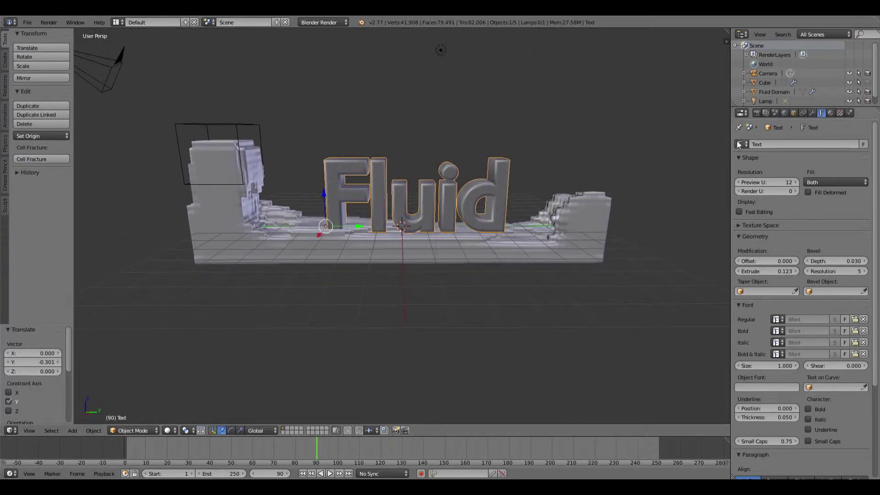
scroll(777, 75, down, 1)
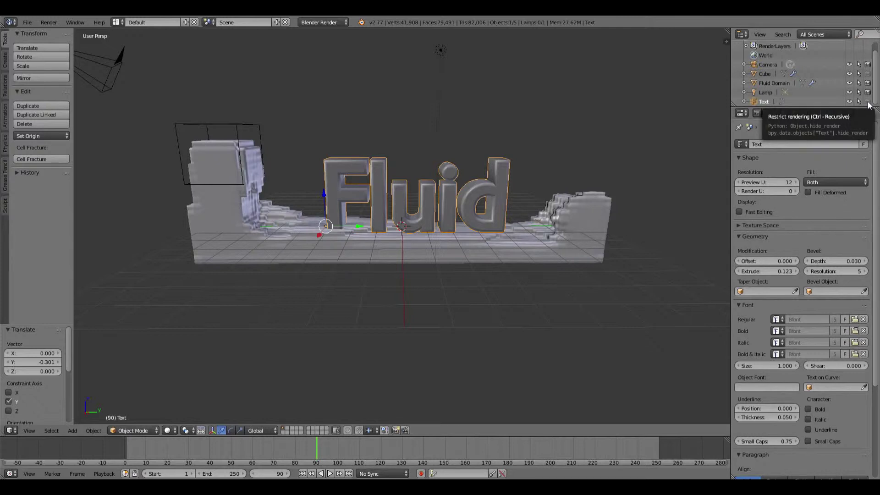
middle_drag(394, 232, 390, 291)
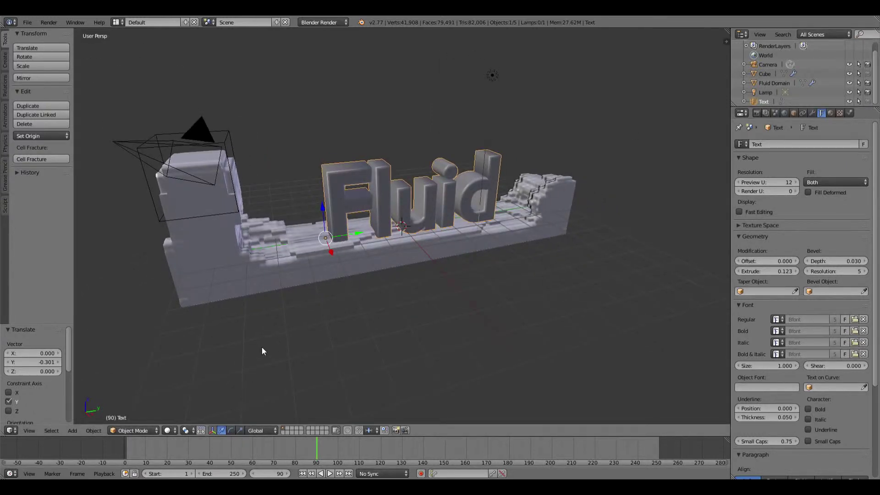
Step: Switch the viewport shading to Wireframe and play the baked fluid animation past the text
click(168, 431)
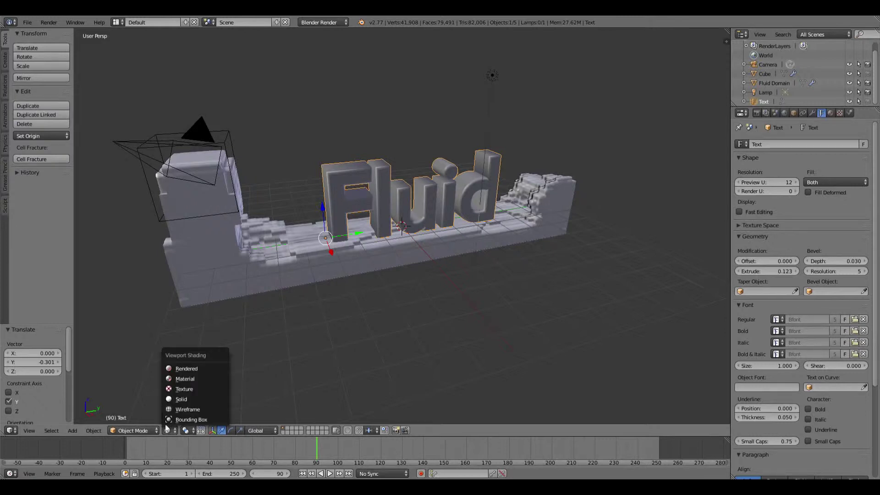
click(187, 408)
mouse_move(358, 366)
middle_down()
mouse_move(363, 379)
mouse_move(349, 413)
middle_up()
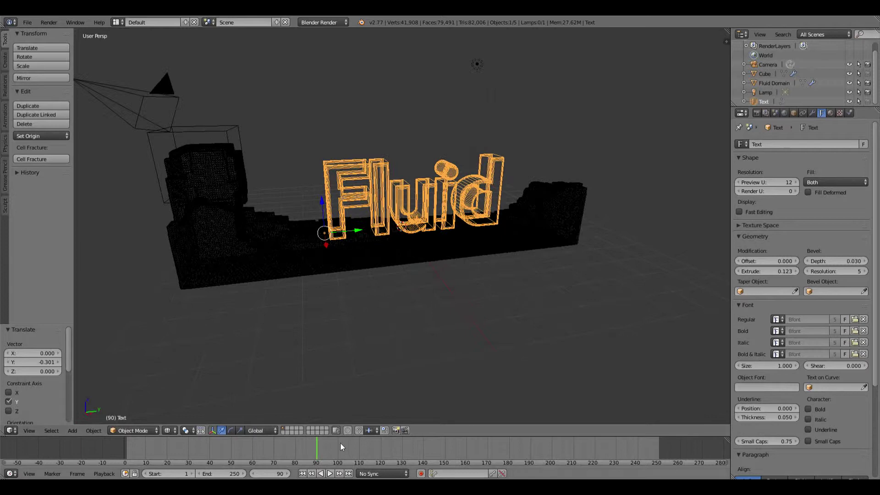
click(331, 473)
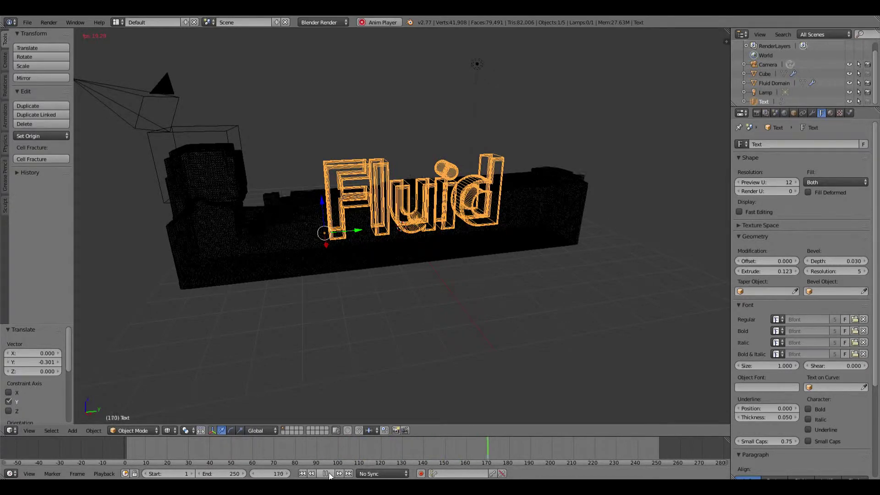
click(326, 473)
Step: Move the text about -0.26 along X within the domain and return the timeline to frame 1
middle_drag(292, 306, 384, 290)
drag(434, 237, 429, 236)
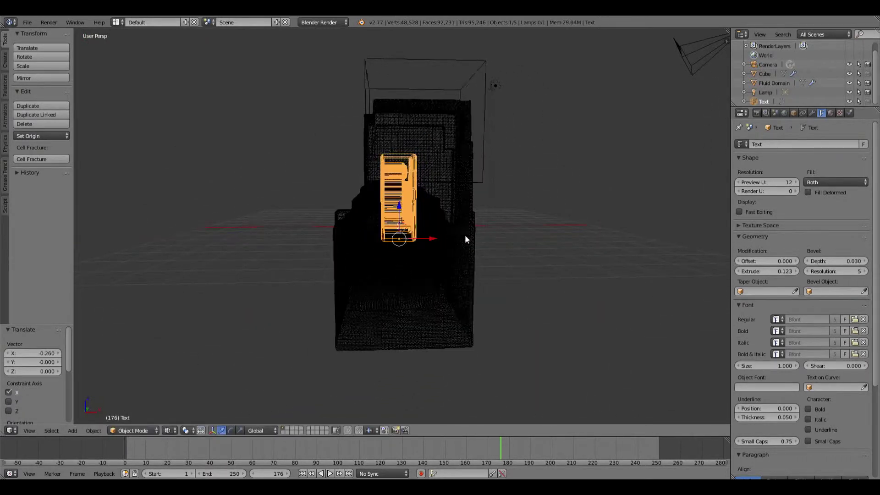
middle_drag(465, 236, 365, 251)
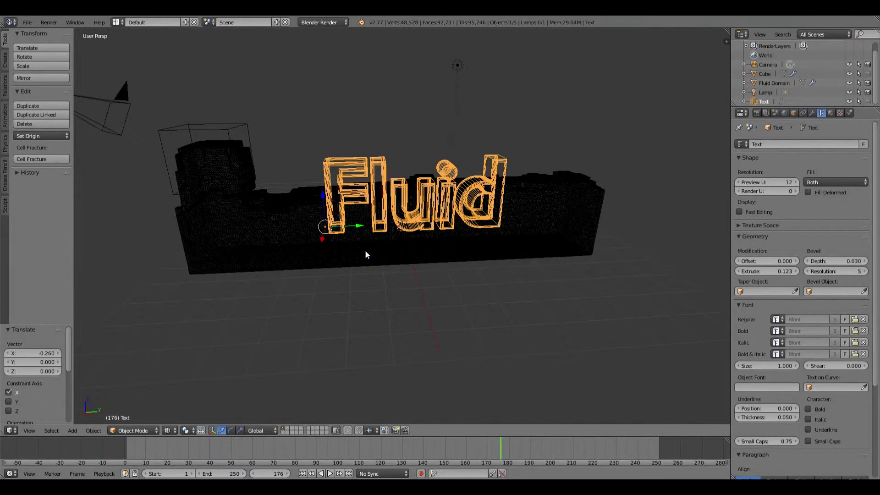
click(302, 474)
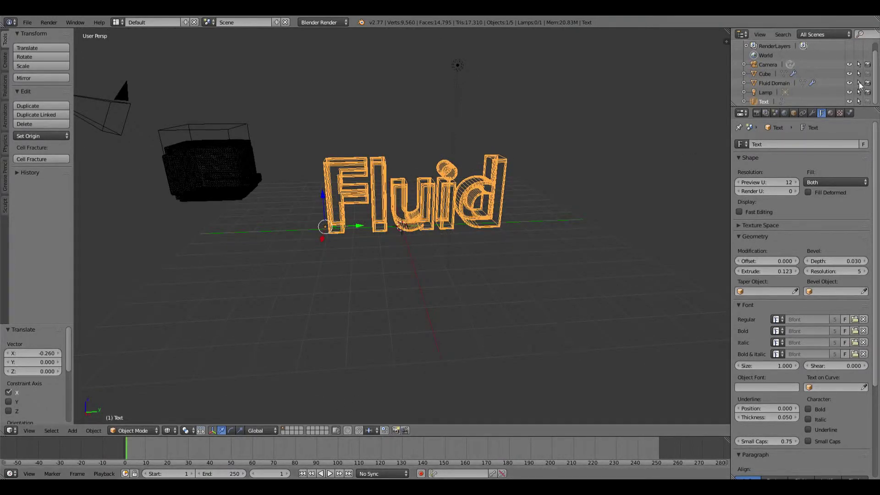
Step: Convert the text object to a mesh and enable Fluid physics on it with the type Obstacle
click(849, 114)
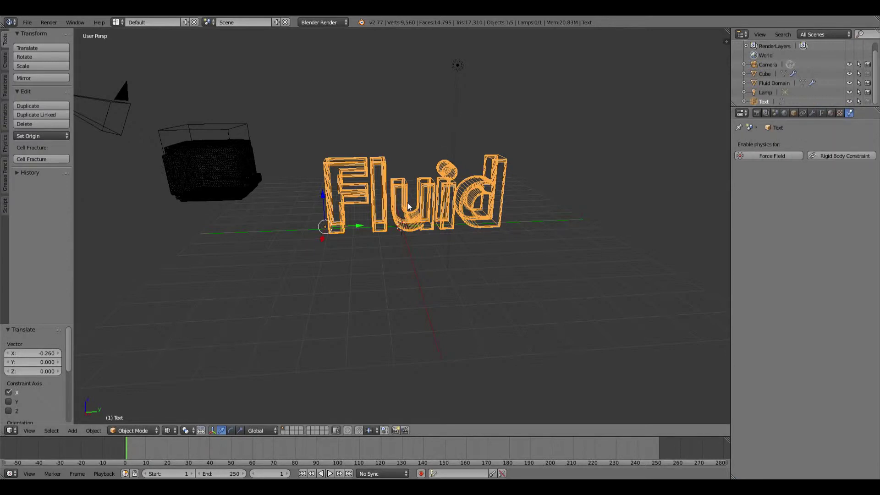
key(alt+c)
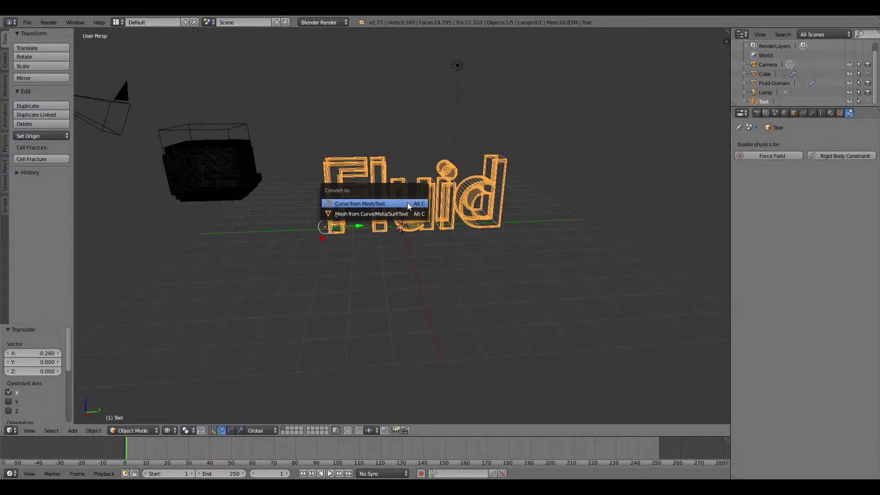
click(375, 214)
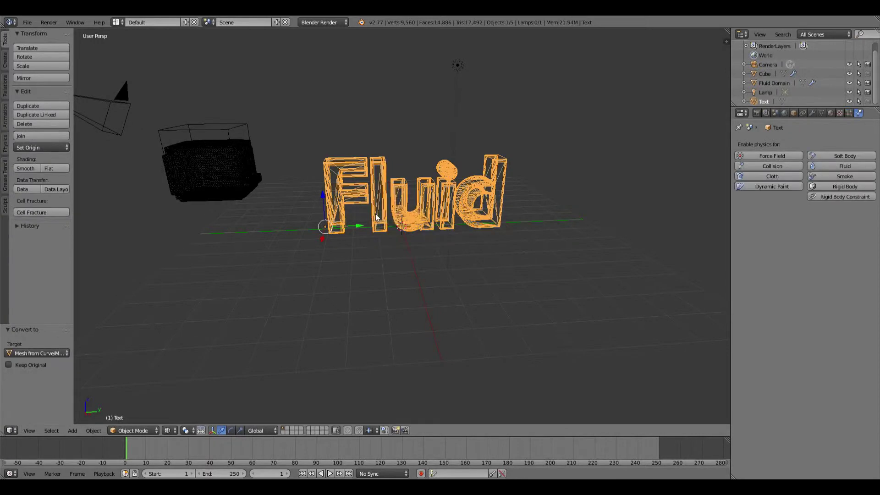
click(831, 164)
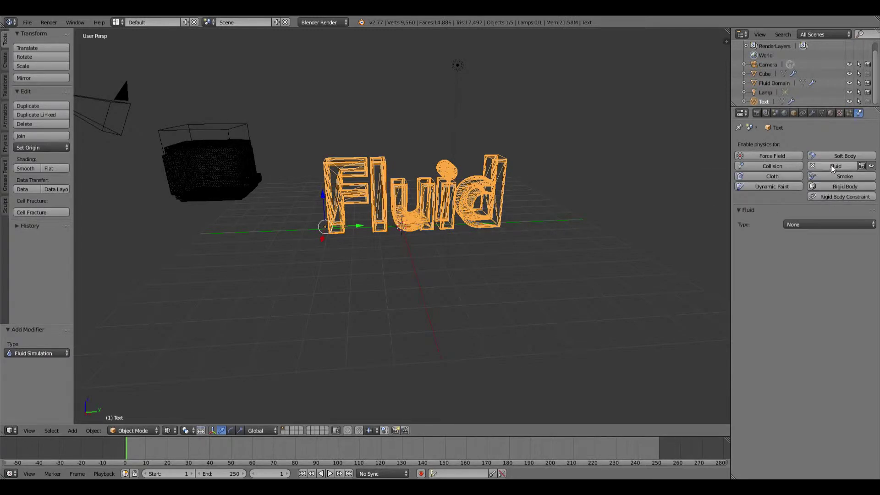
click(793, 223)
click(801, 183)
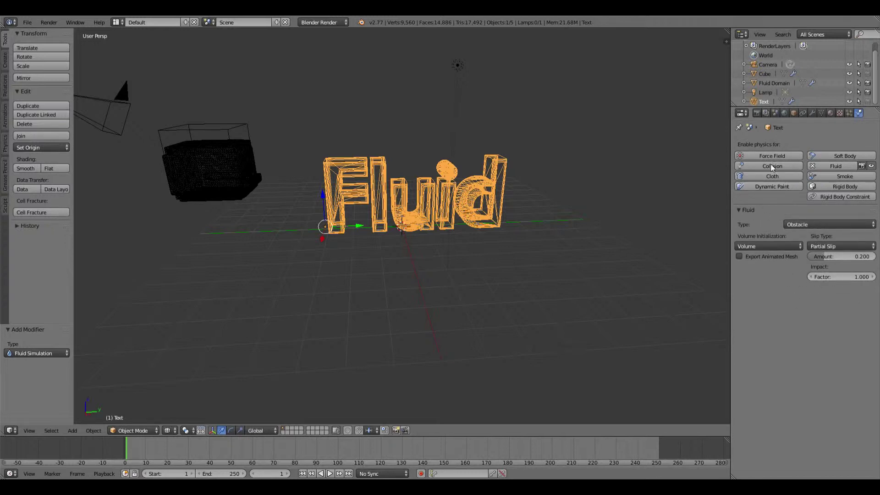
Step: Hide the text, set the fluid domain's final resolution to 126, and start baking the simulation
right_click(219, 190)
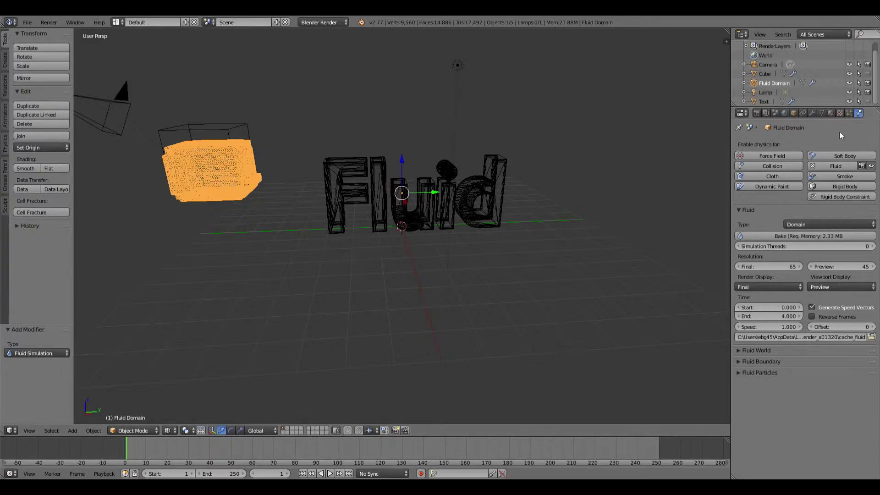
click(848, 101)
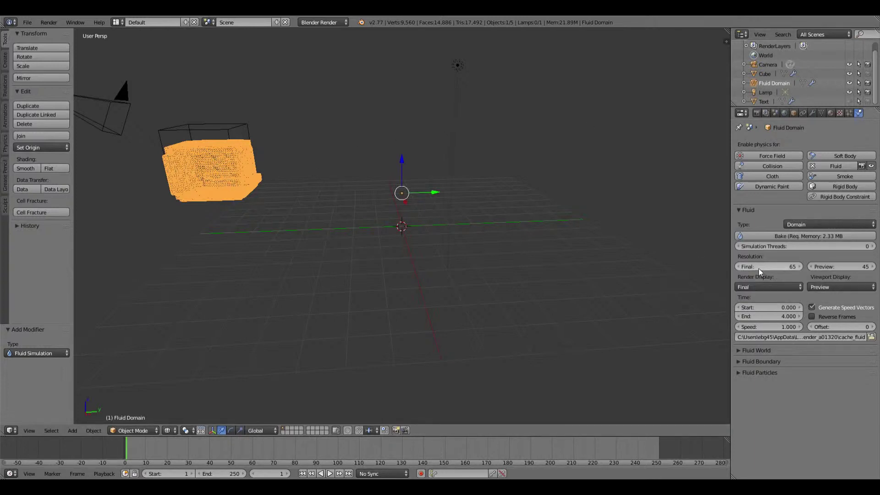
drag(753, 266, 775, 266)
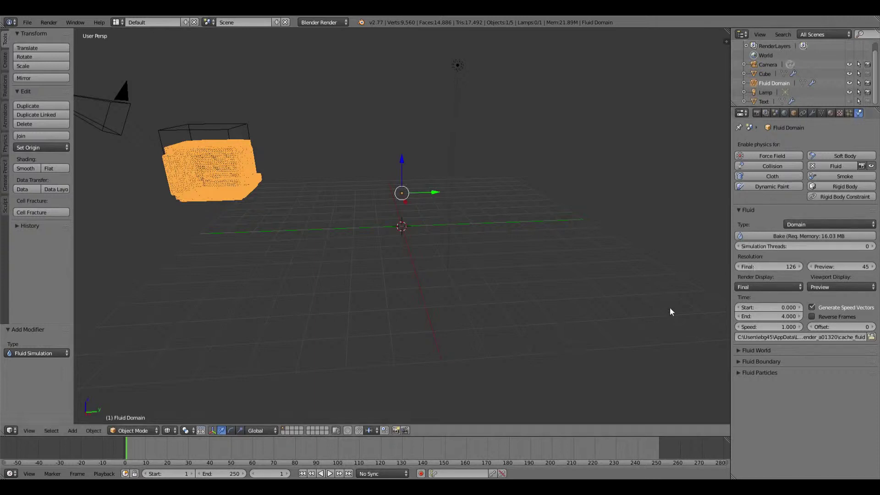
click(765, 235)
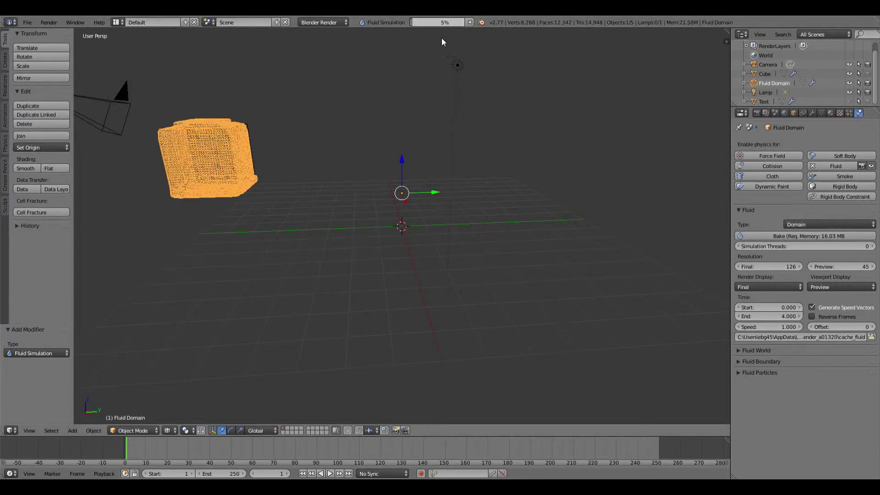
Step: Preview the partially baked fluid animation and return the timeline to the first frame
click(330, 473)
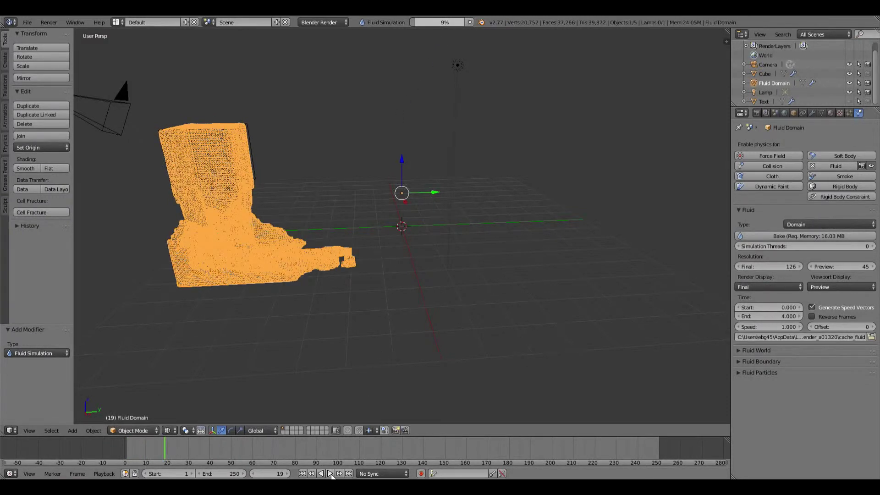
click(330, 474)
click(302, 473)
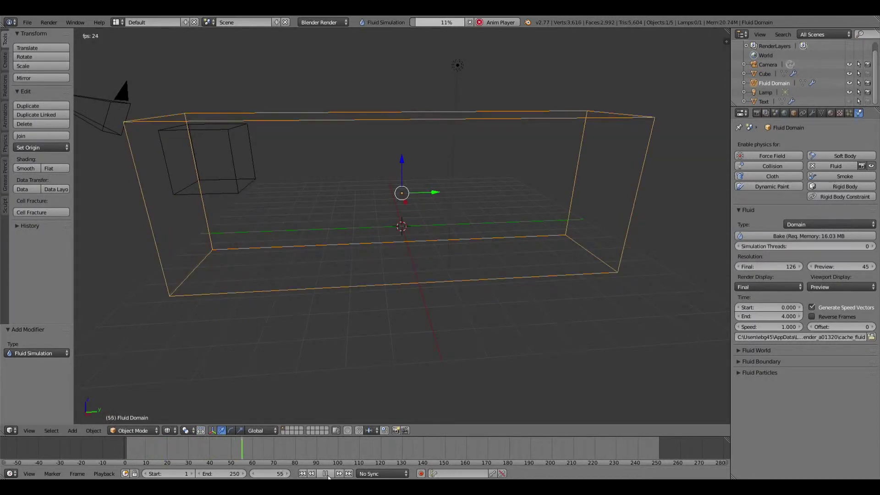
click(325, 473)
click(303, 473)
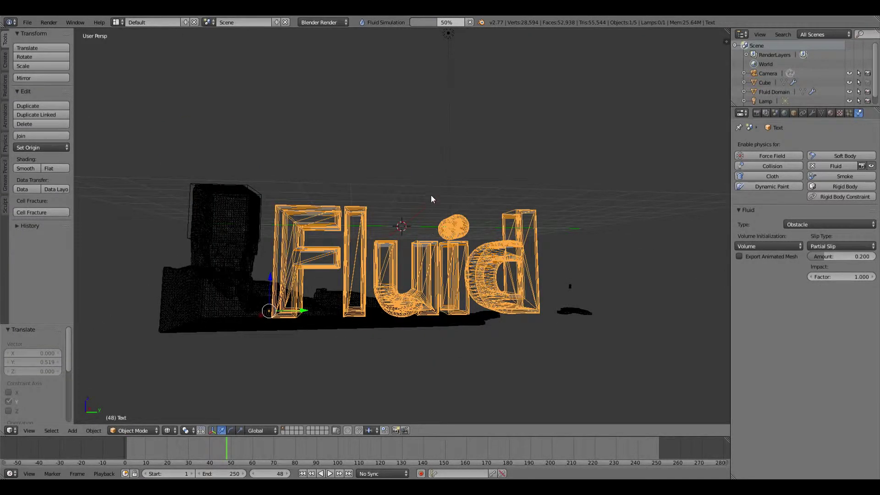
Step: Switch the viewport shading to Solid and hide the text object in the viewport
middle_drag(425, 205, 443, 229)
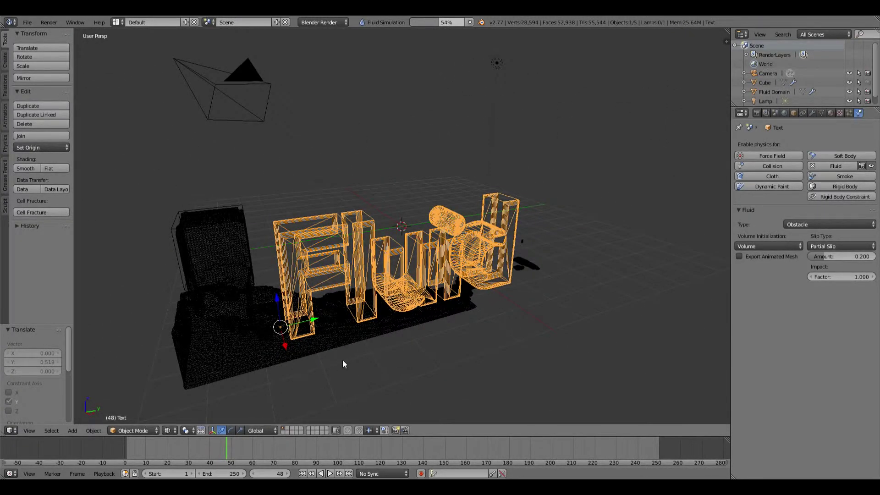
click(169, 431)
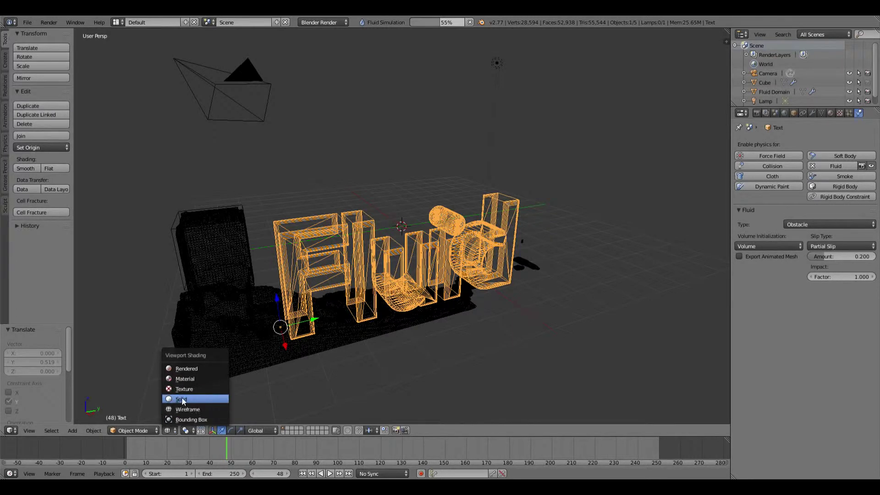
click(182, 400)
middle_drag(316, 317, 292, 316)
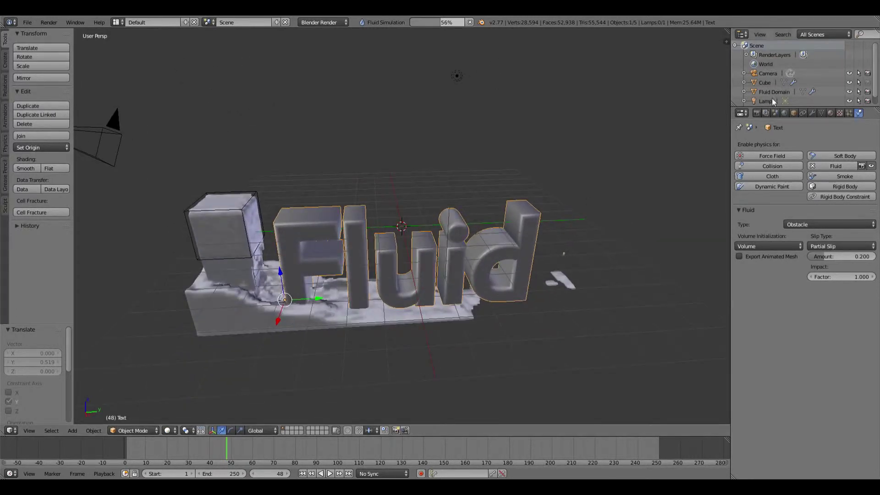
scroll(852, 99, down, 1)
click(849, 101)
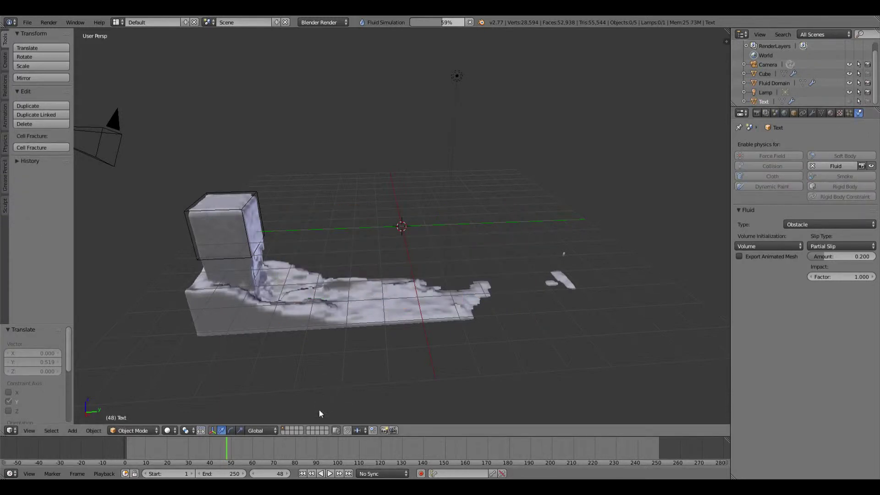
Step: Play the baked frames to examine the fluid flow without the text, and rewind to frame 1
click(330, 474)
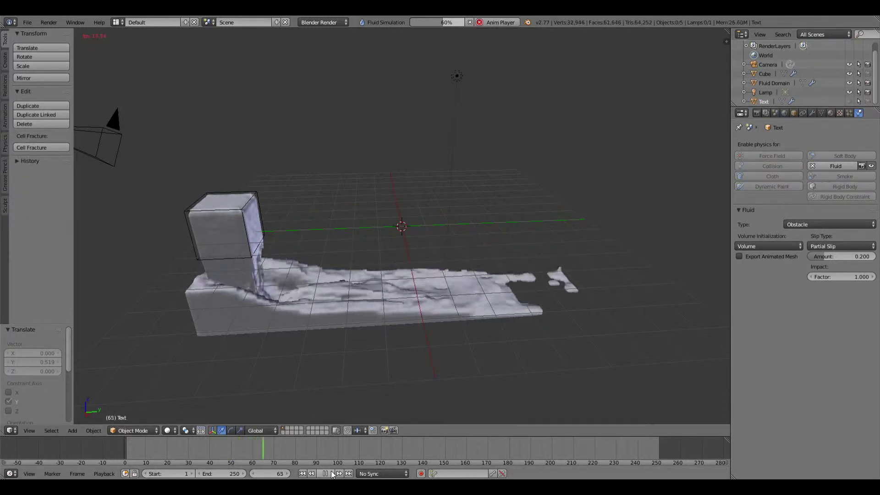
click(334, 474)
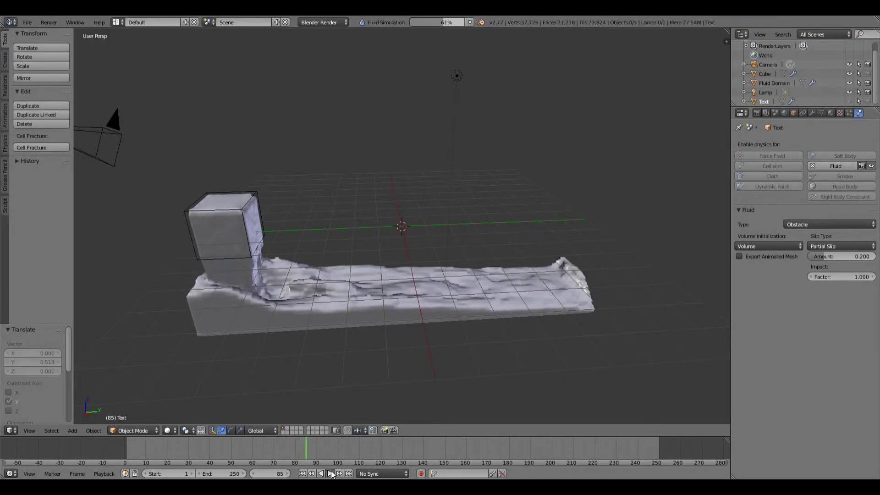
click(330, 474)
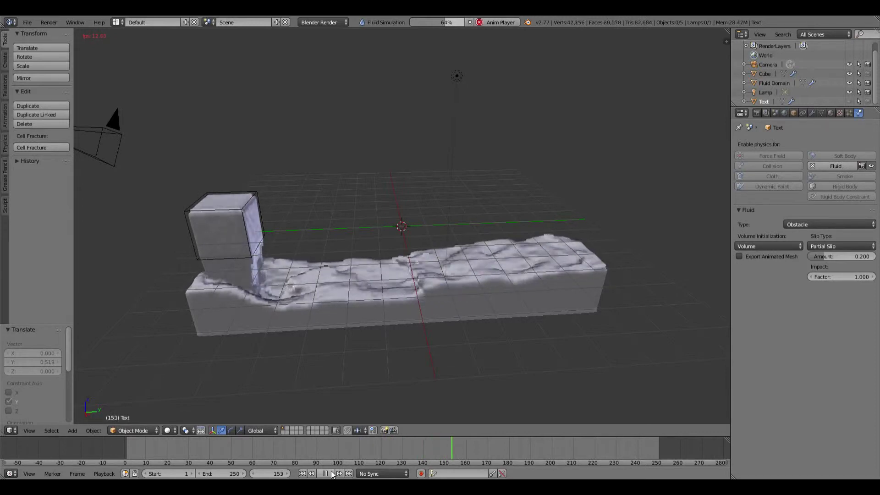
click(325, 473)
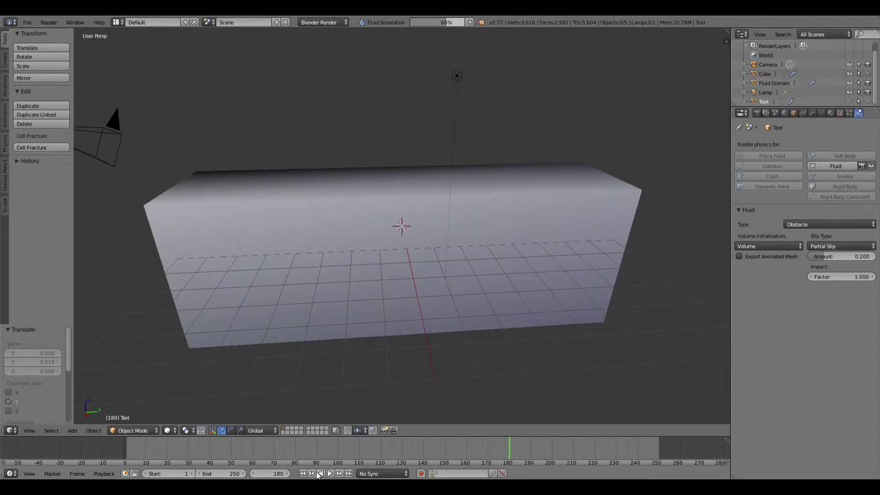
click(303, 473)
Step: Select the fluid domain, cancel the running bake, and start the bake again
middle_drag(364, 367, 365, 286)
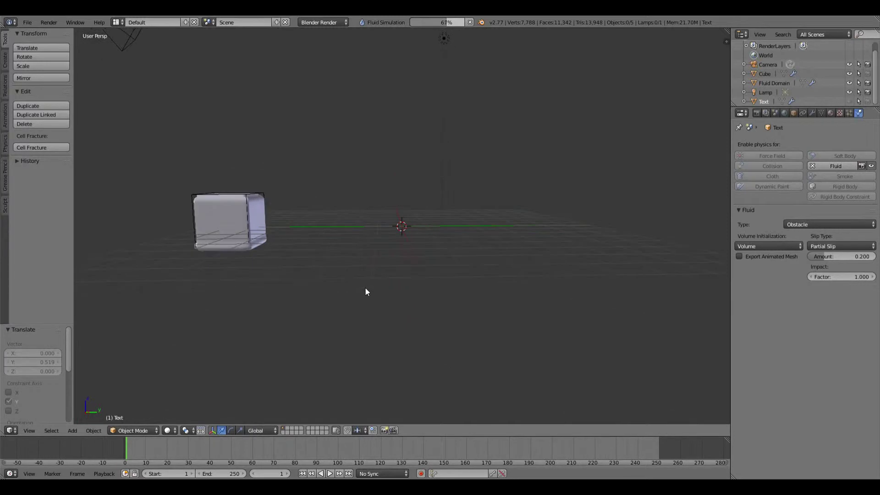
right_click(257, 206)
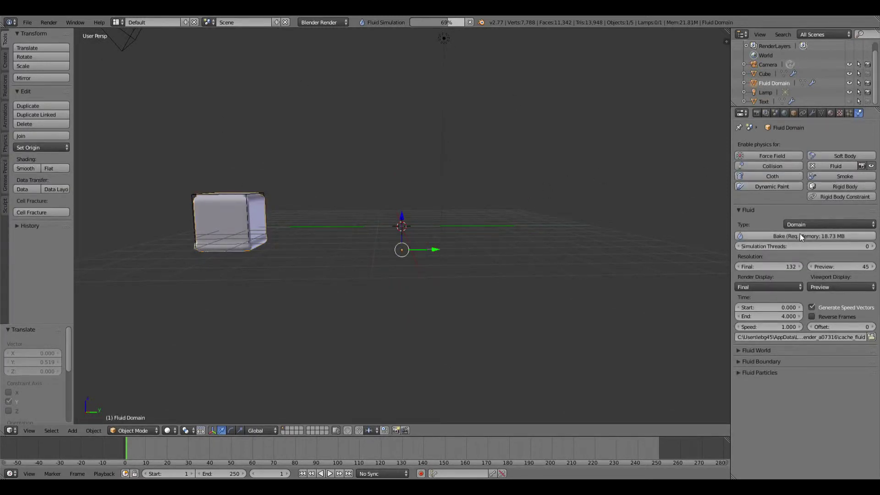
click(469, 22)
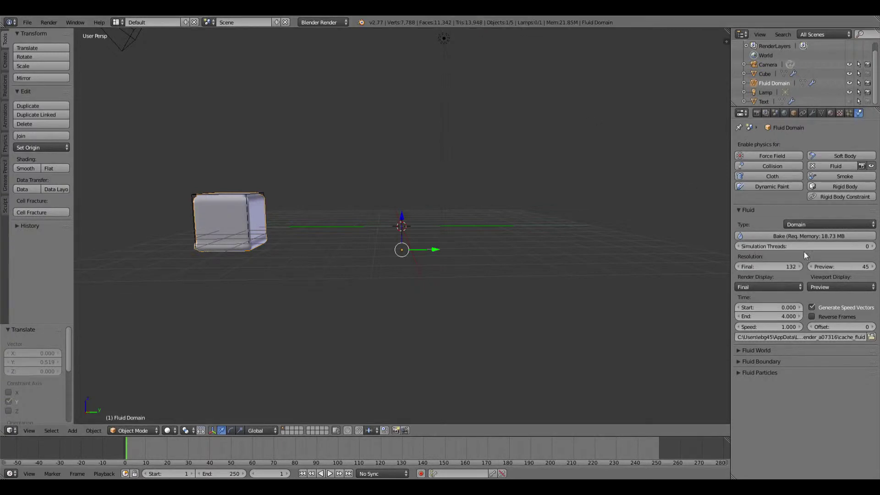
click(802, 236)
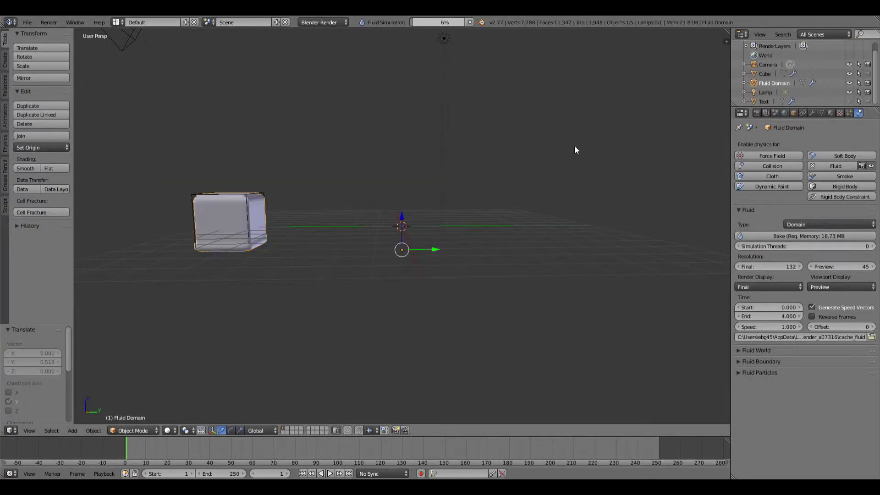
Step: Unhide the text object and play the newly baked frames to inspect how the fluid flows around the letters
click(849, 102)
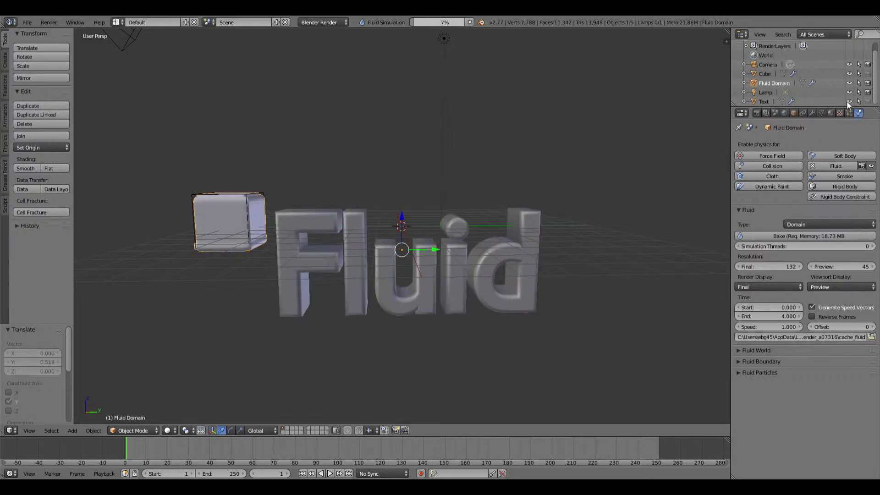
click(329, 474)
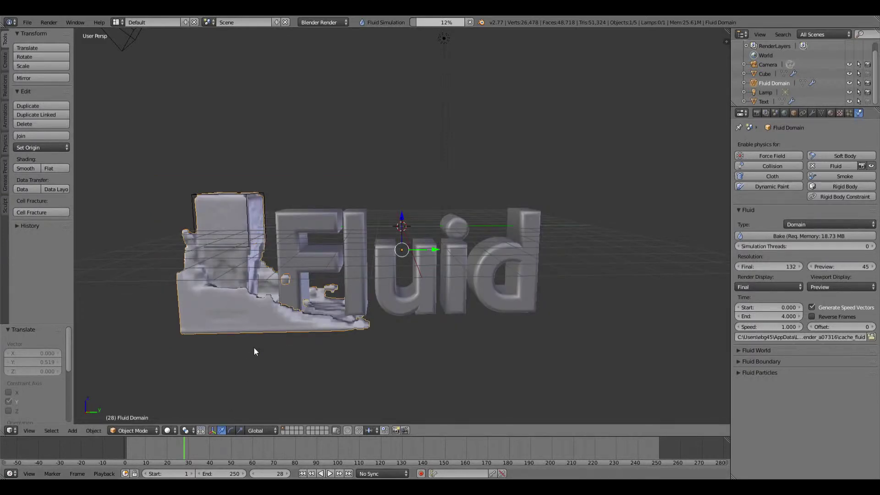
middle_drag(254, 350, 234, 353)
scroll(307, 328, up, 3)
middle_drag(306, 328, 296, 348)
scroll(296, 348, down, 3)
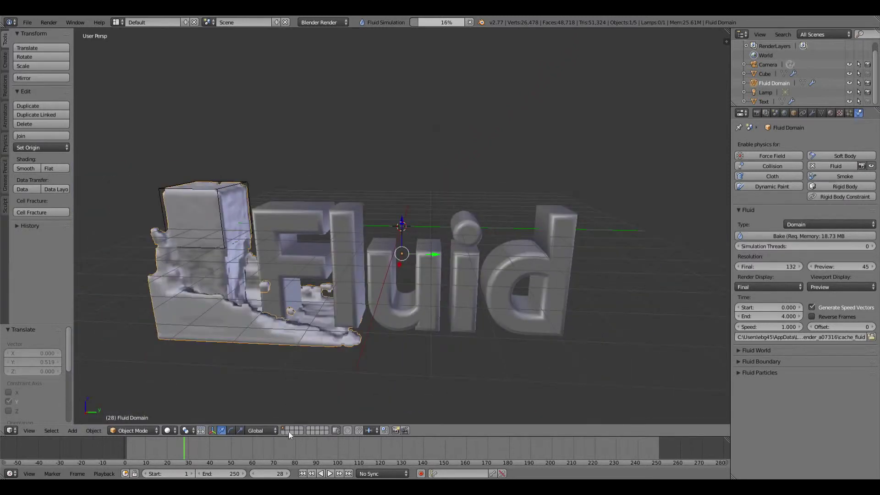
Step: Rewind to the first frame and replay the baked fluid simulation around the text
click(330, 474)
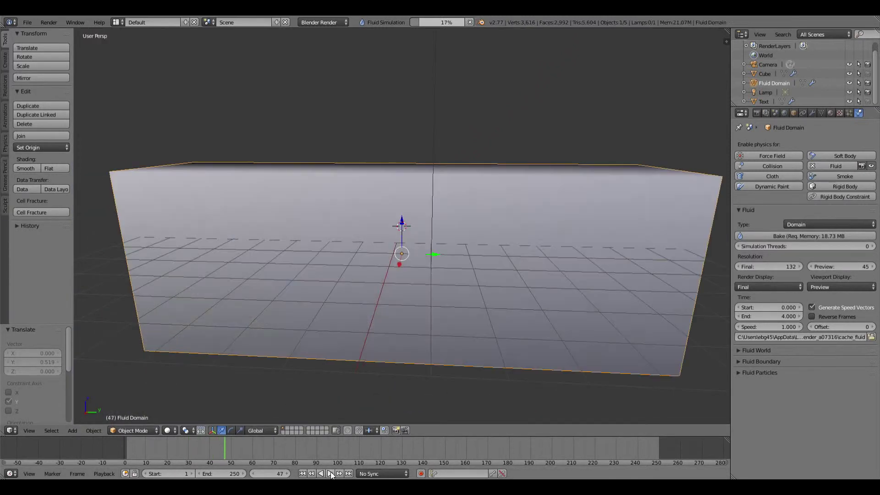
click(302, 473)
click(329, 473)
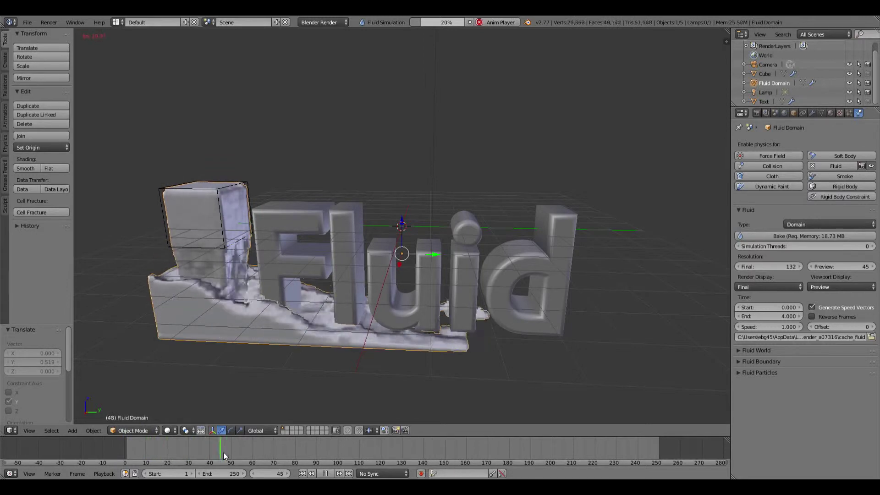
Step: Scrub the timeline to frame 60 and examine how the fluid surrounds the letters from closer and higher angles
click(257, 439)
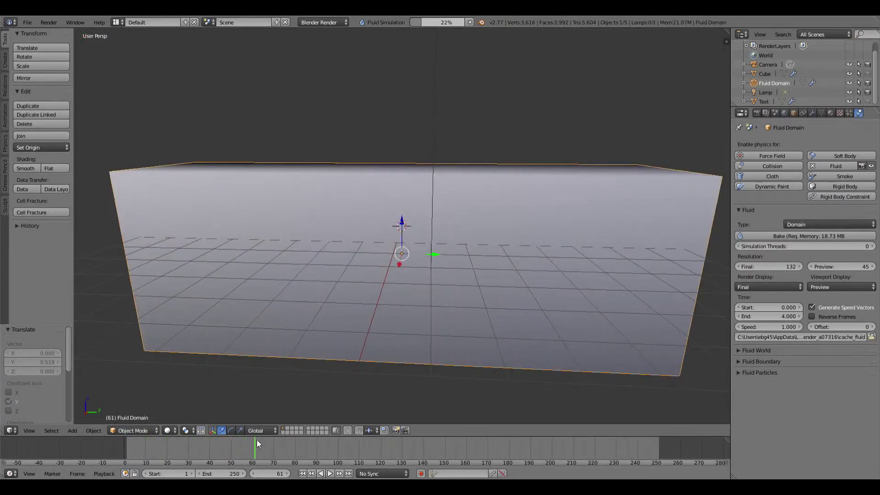
drag(257, 439, 247, 447)
drag(243, 447, 252, 445)
middle_drag(290, 362, 300, 328)
scroll(300, 328, up, 4)
scroll(293, 359, down, 3)
middle_drag(293, 359, 322, 408)
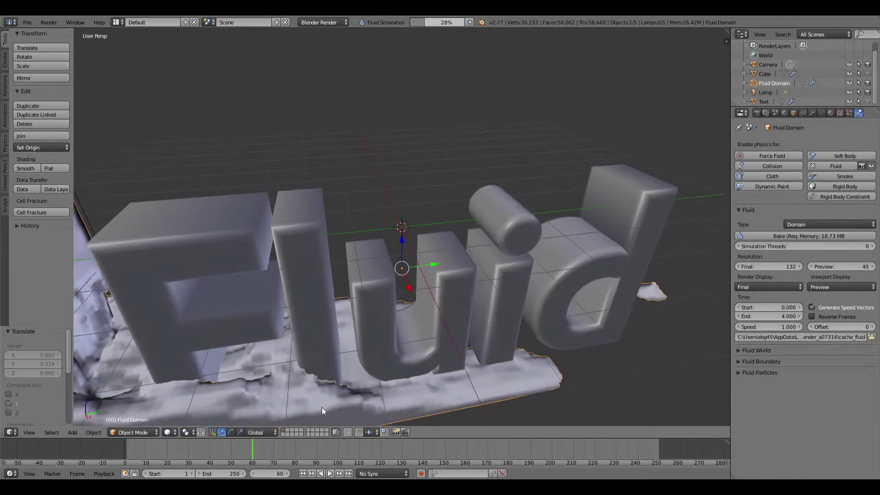
Step: Hide the Text object and examine the fluid shape left around the letters
right_click(303, 269)
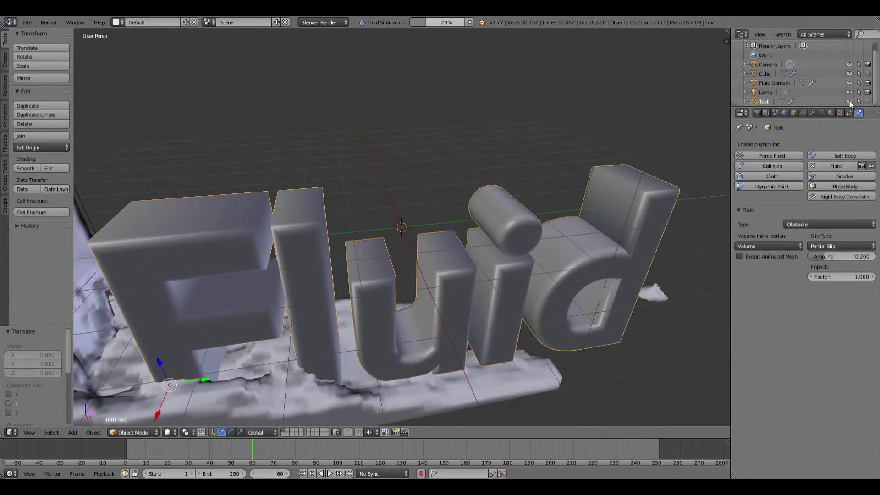
click(849, 101)
middle_drag(393, 331, 269, 219)
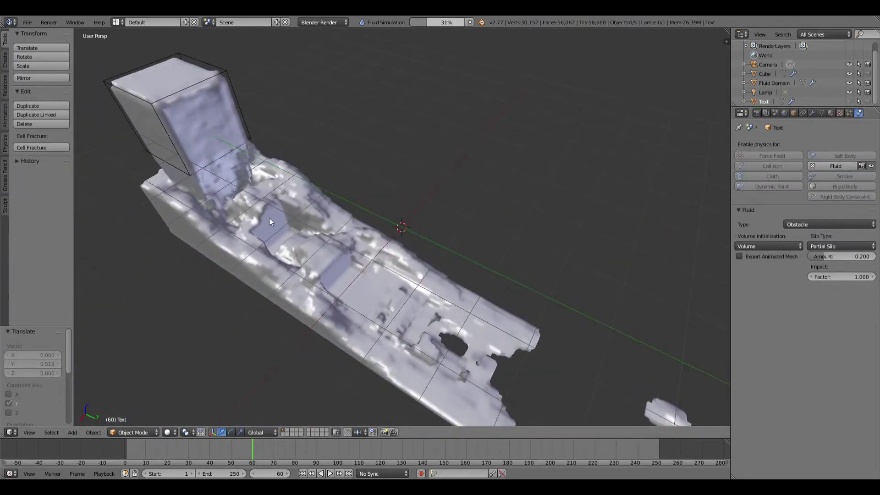
mouse_move(294, 297)
middle_down()
mouse_move(314, 298)
mouse_move(287, 312)
middle_up()
Step: Select the fluid domain, show its material settings, and switch the render engine to Cycles Render
right_click(228, 274)
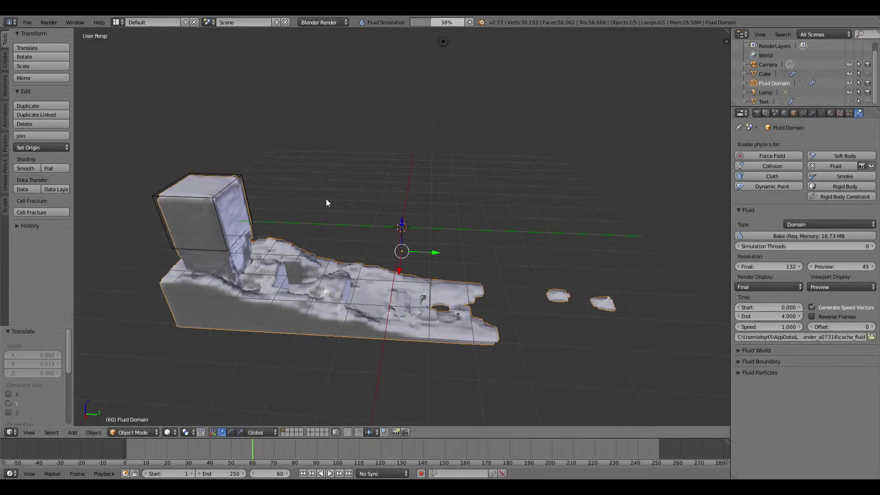
click(832, 111)
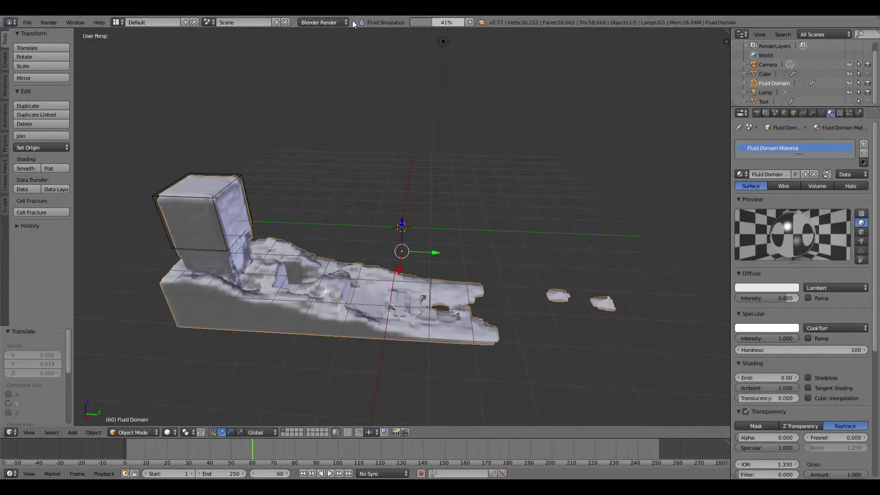
click(335, 21)
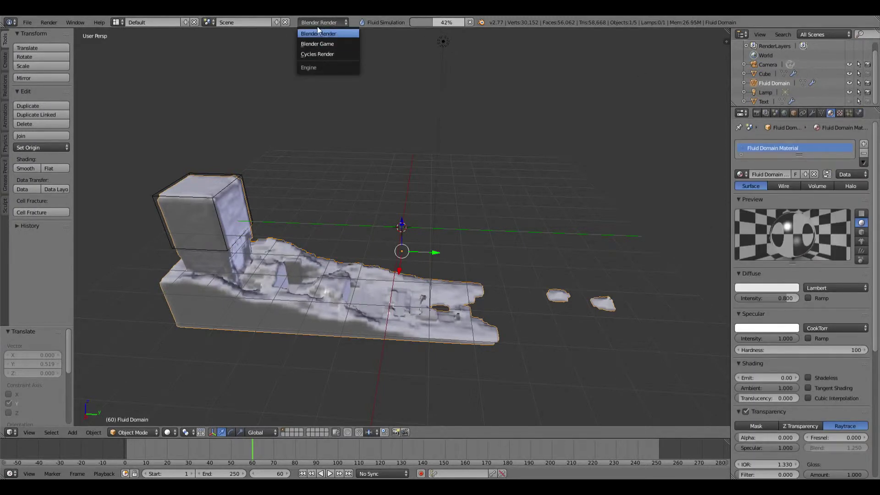
click(322, 55)
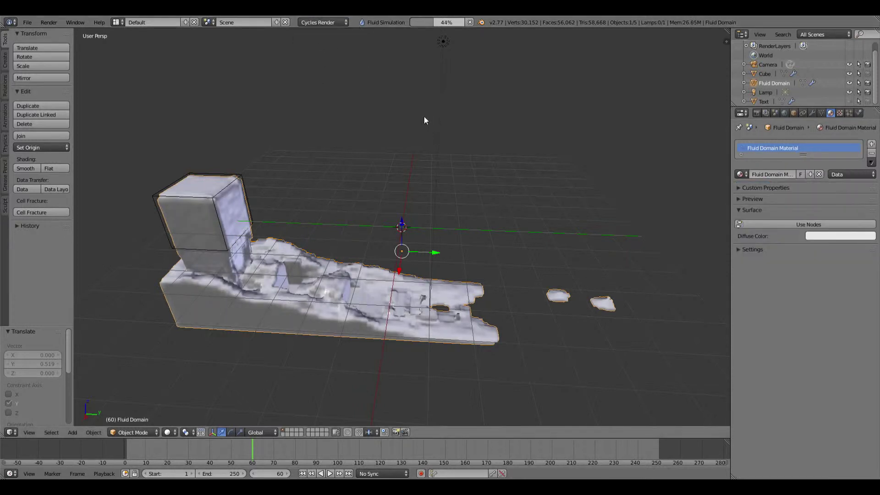
Step: Enable nodes on the fluid domain's material, set its surface to Glass BSDF, and give it a pale cyan color
click(822, 224)
click(808, 224)
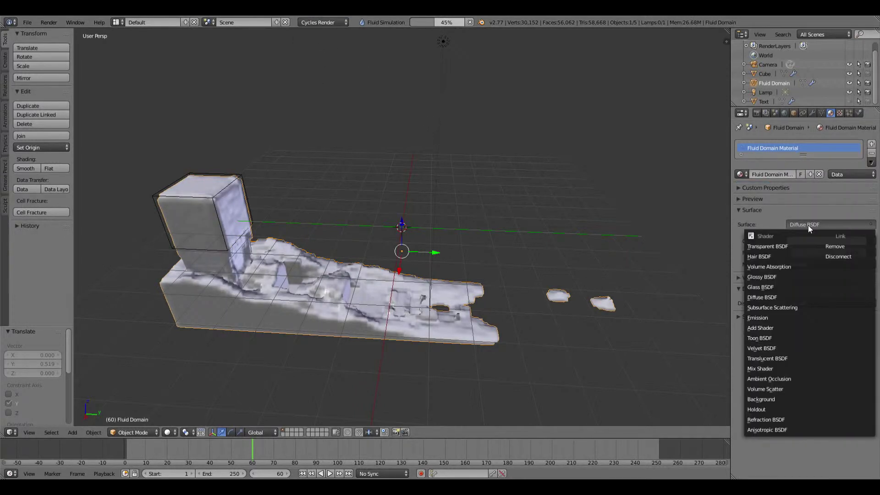
click(761, 287)
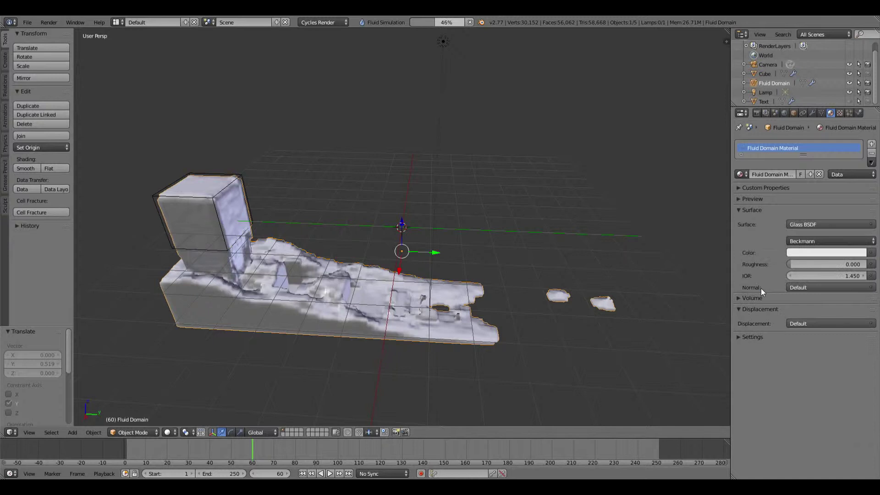
click(834, 252)
click(817, 146)
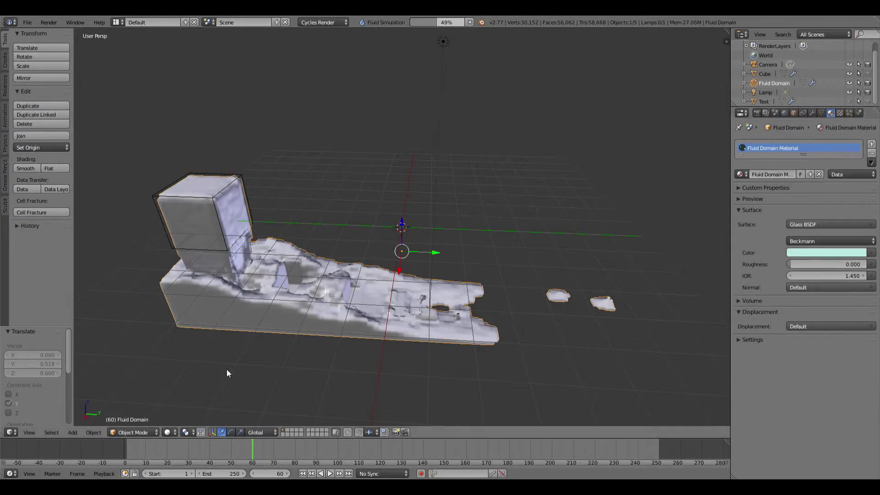
Step: Hide the inflow cube while previewing the glass fluid in Rendered shading, and return the viewport to Solid shading
click(166, 432)
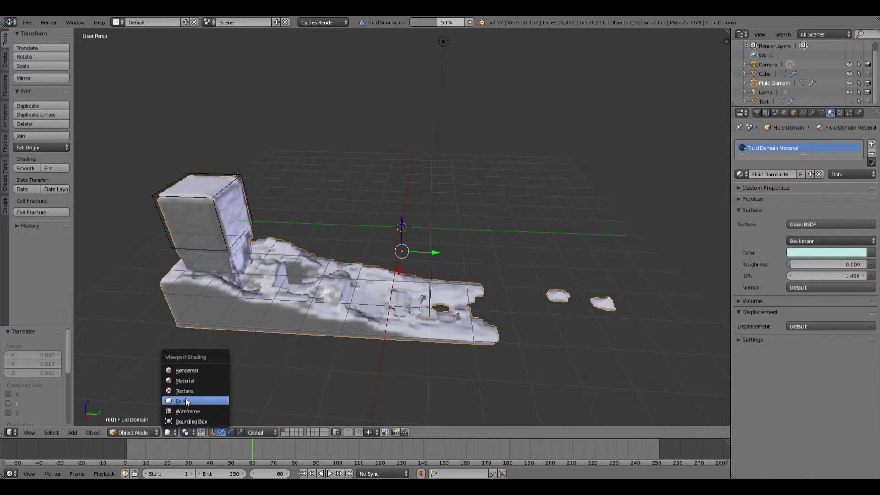
click(187, 372)
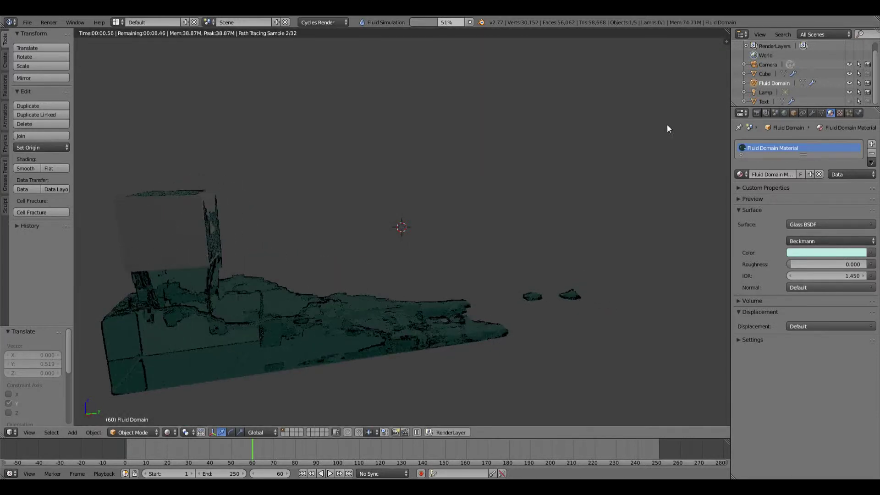
click(849, 74)
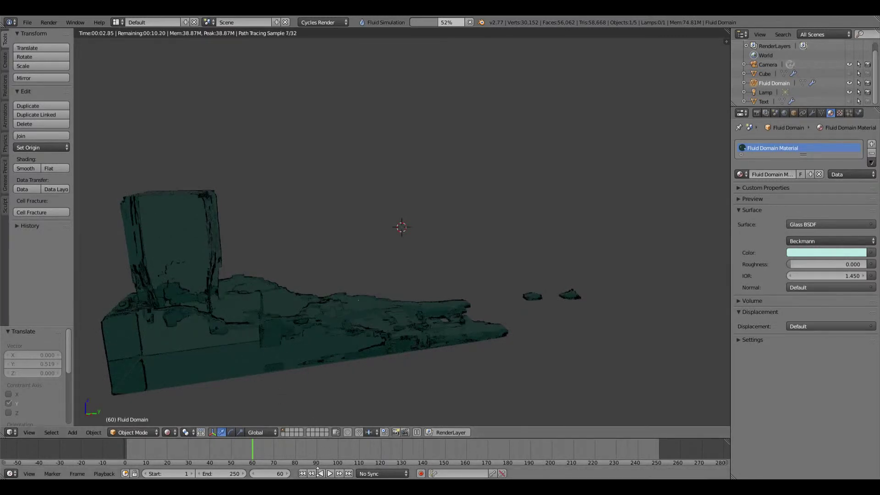
click(175, 433)
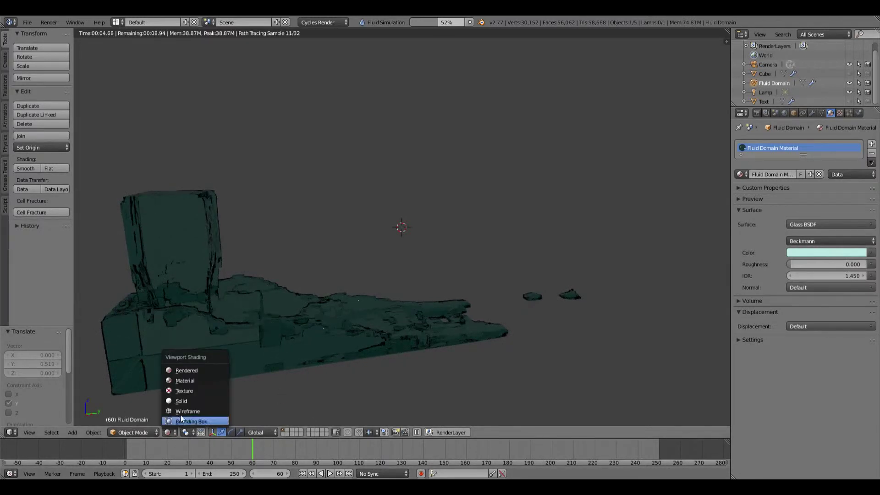
click(183, 399)
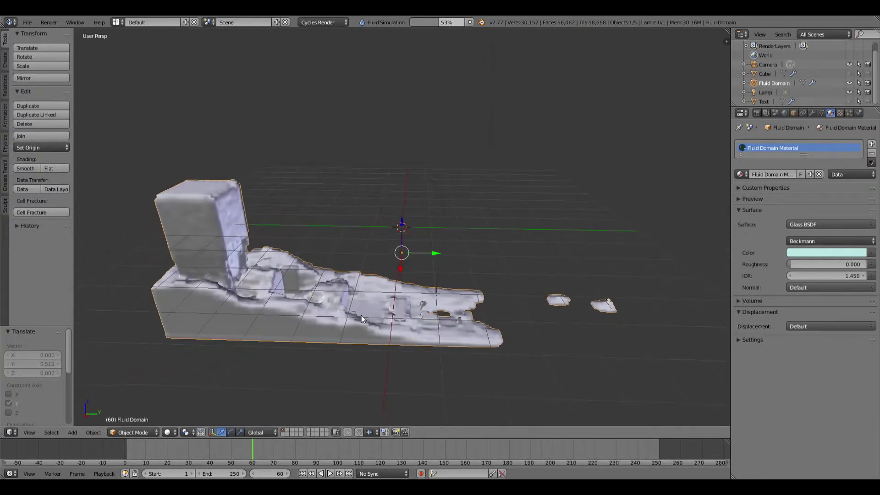
Step: Add a mesh plane and move it about 4.19 units down along Z, below the fluid
key(shift+a)
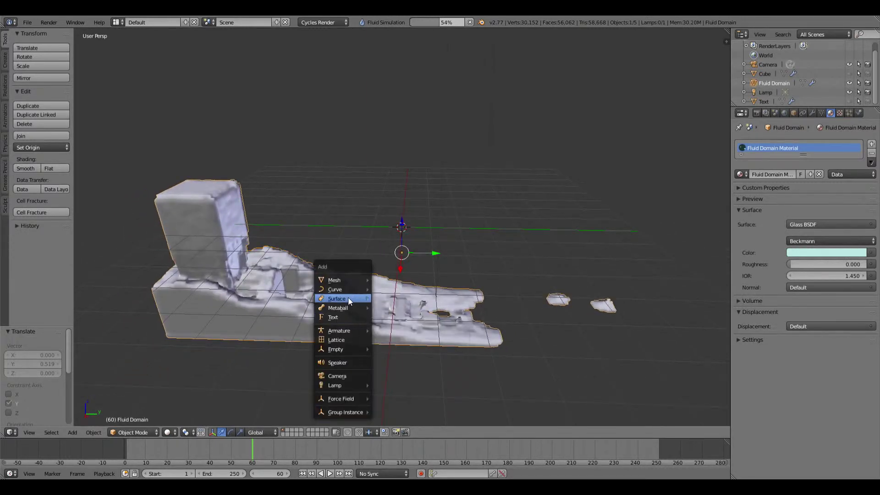
mouse_move(342, 279)
click(380, 281)
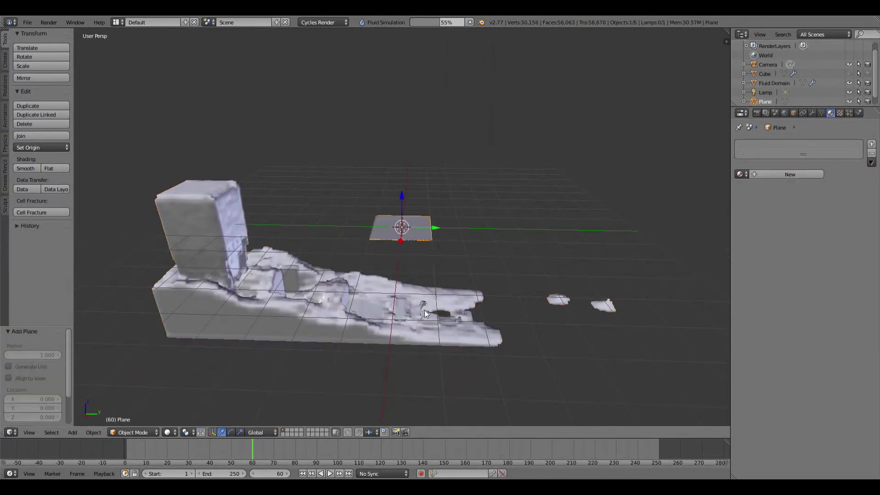
middle_drag(411, 288, 401, 213)
key(g)
key(z)
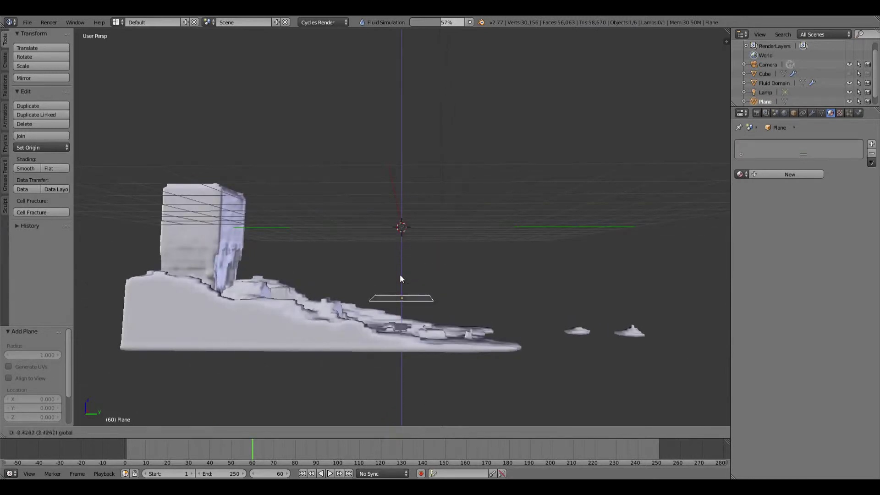
click(400, 326)
Step: Raise the plane about 0.31 units along Z so it sits at the underside of the fluid
middle_drag(420, 358, 412, 337)
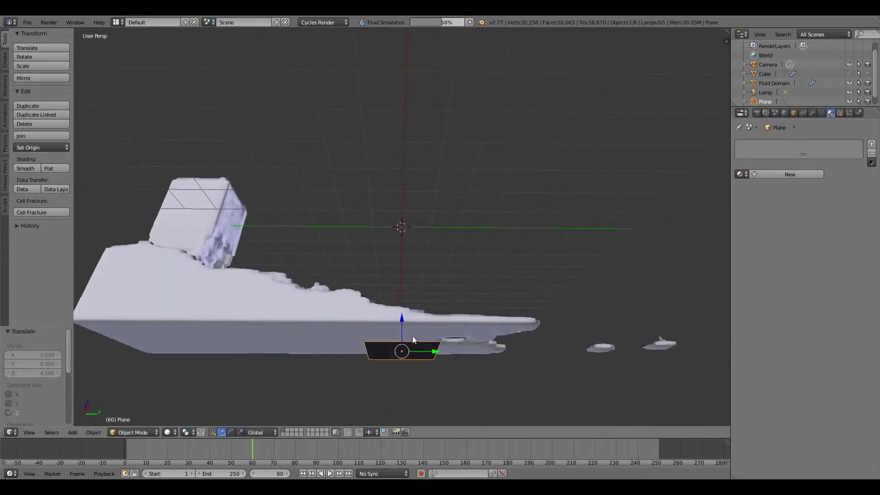
key(g)
key(z)
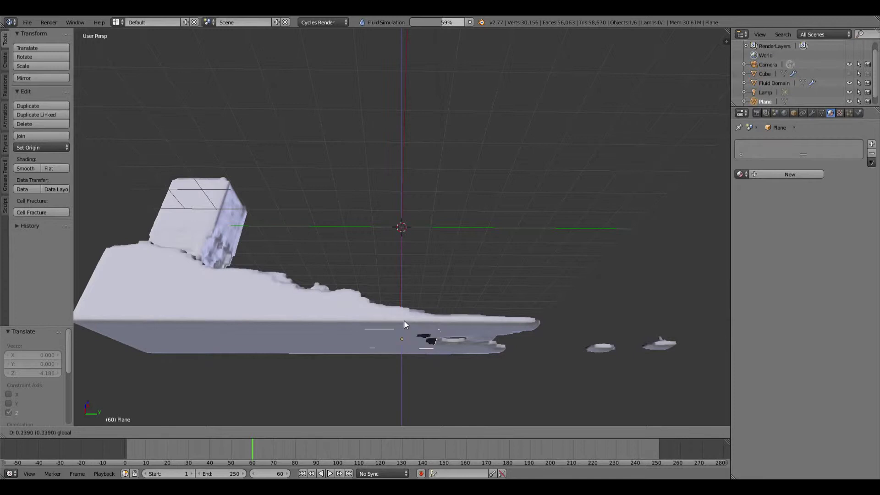
click(403, 342)
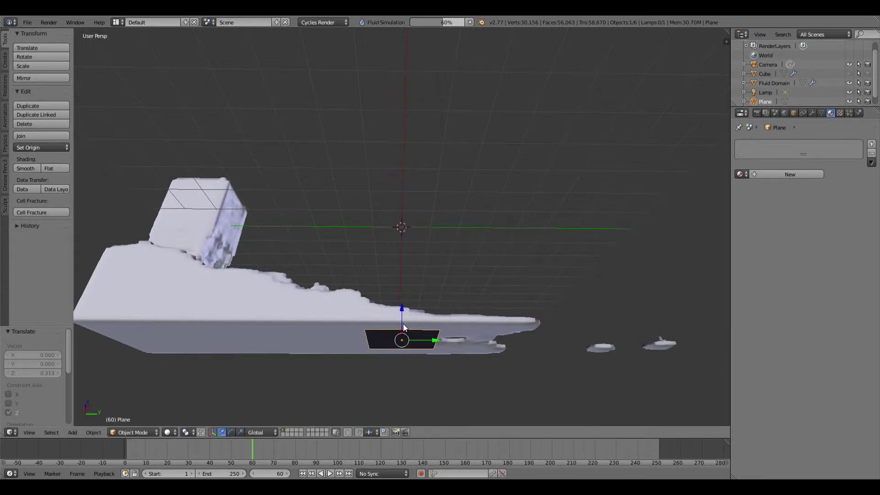
Step: Scale the plane up about 31.4 times to form a large floor beneath the fluid
key(s)
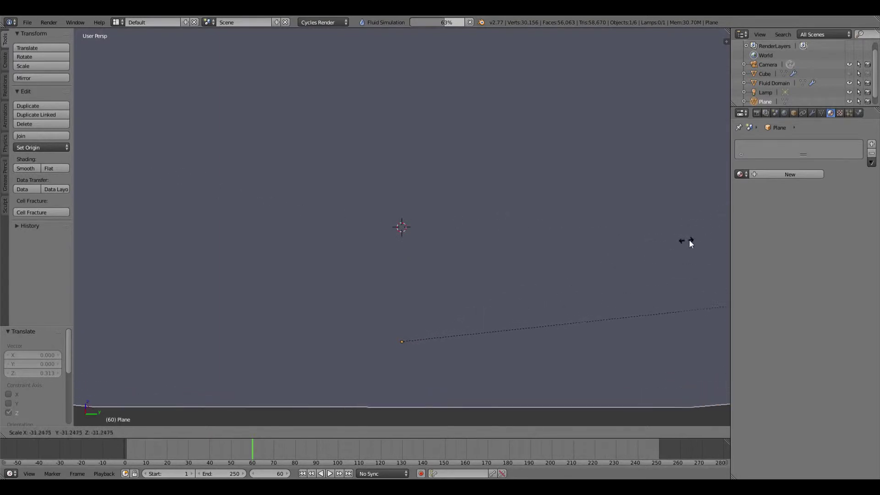
click(691, 240)
middle_drag(569, 290, 565, 328)
scroll(565, 328, down, 4)
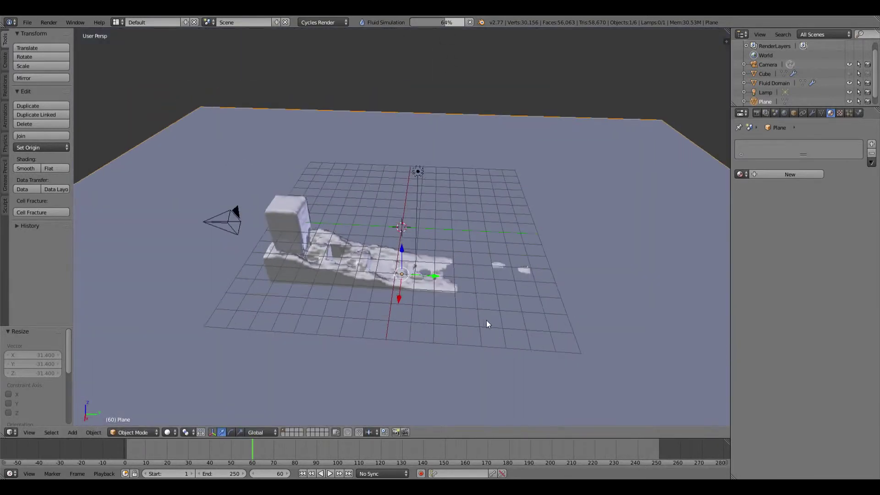
middle_drag(486, 320, 436, 253)
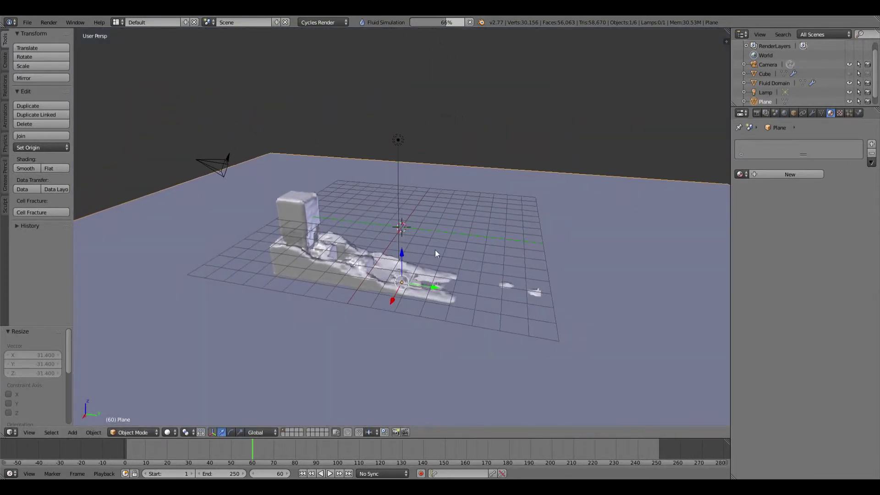
Step: Move the lamp about 2.4 units along X and about 16.7 units along negative Y, behind the inflow
key(KP_1)
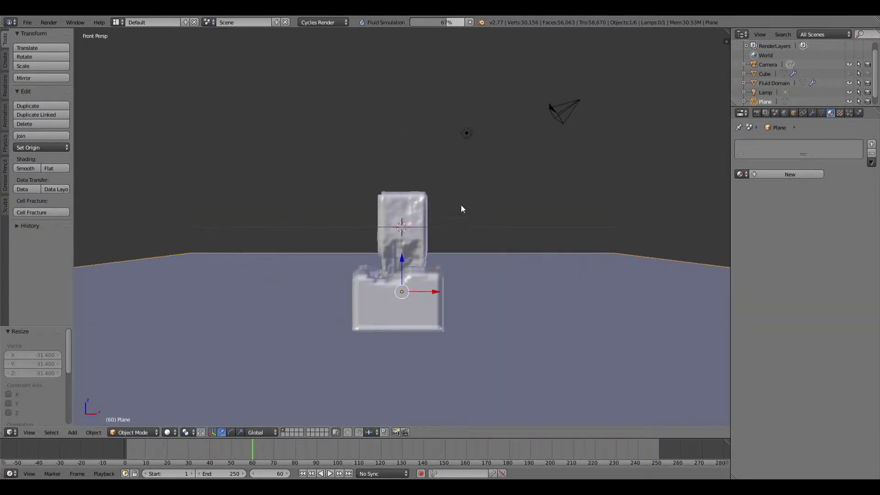
scroll(461, 206, down, 3)
right_click(449, 161)
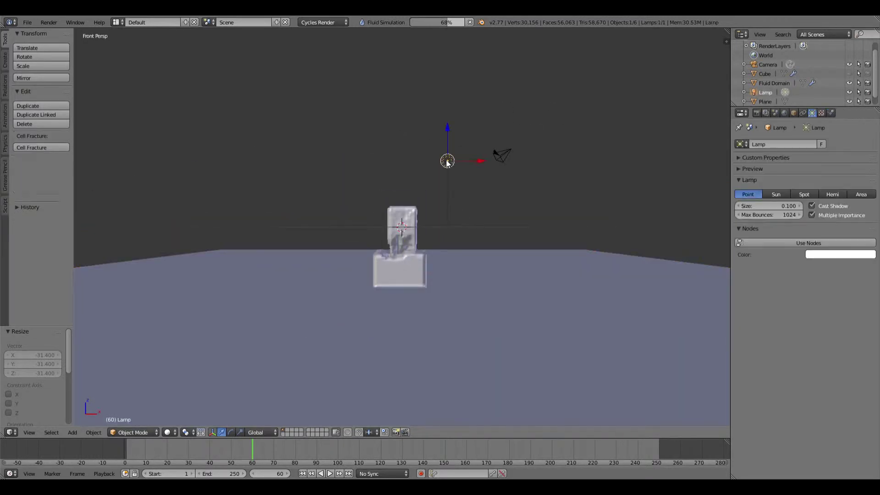
drag(463, 158, 492, 156)
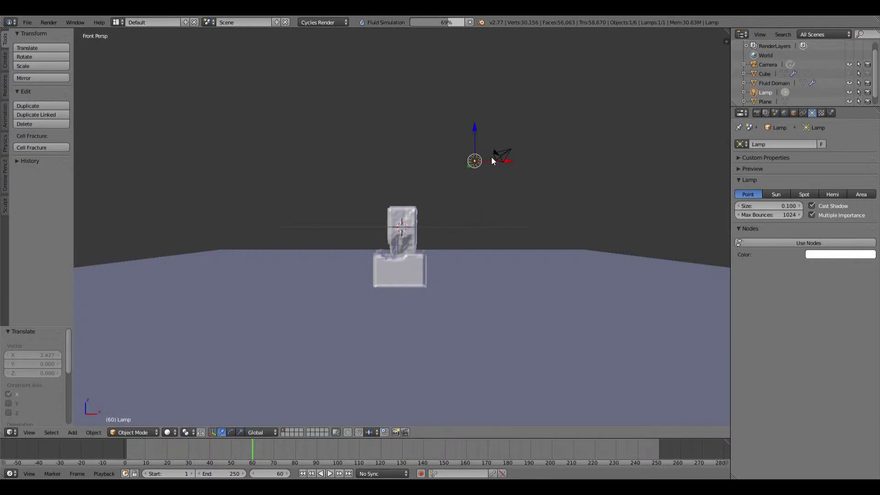
key(KP_3)
drag(441, 139, 281, 140)
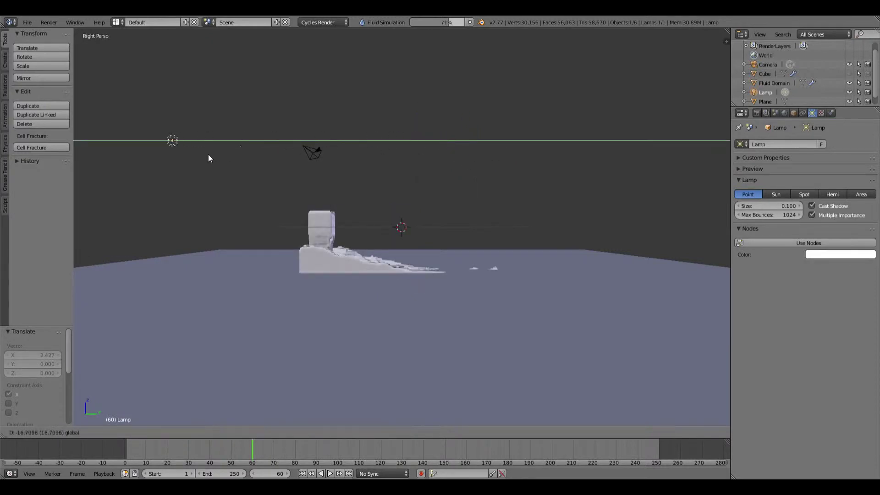
drag(208, 154, 208, 154)
Step: Change the lamp to a Spot, enable its nodes, and set the emission strength to 10000
click(805, 194)
click(812, 243)
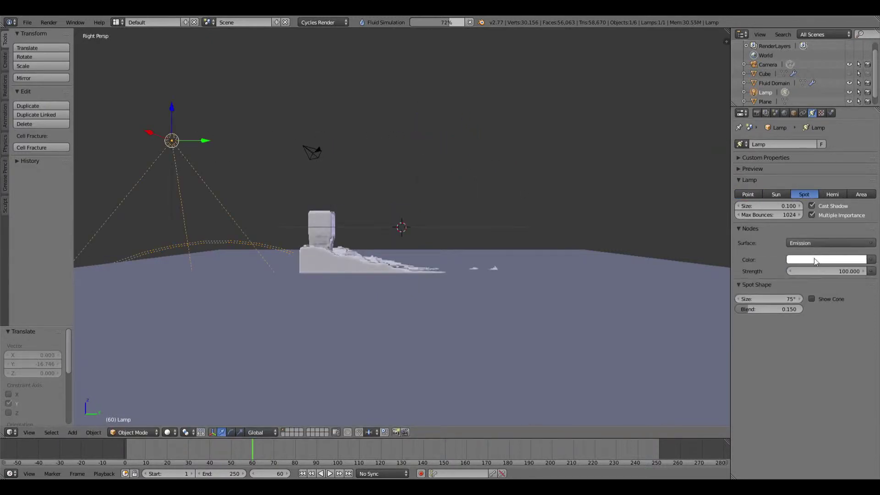
click(804, 271)
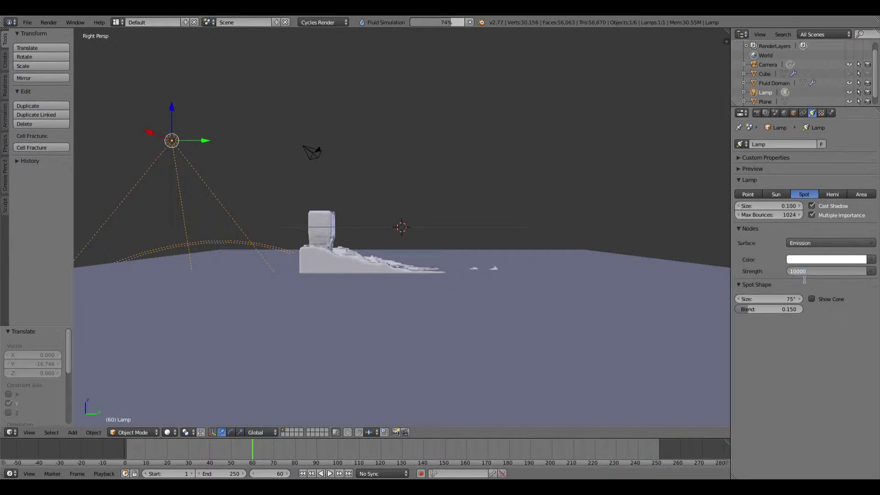
text(10000)
key(Return)
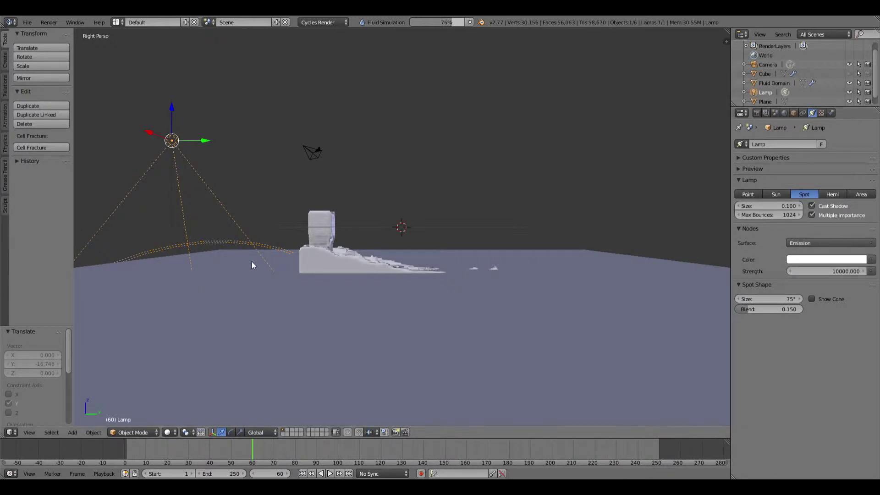
Step: Raise the spot lamp about 3 units along Z and rotate it about 63° in the side view to aim at the fluid
drag(173, 123, 173, 79)
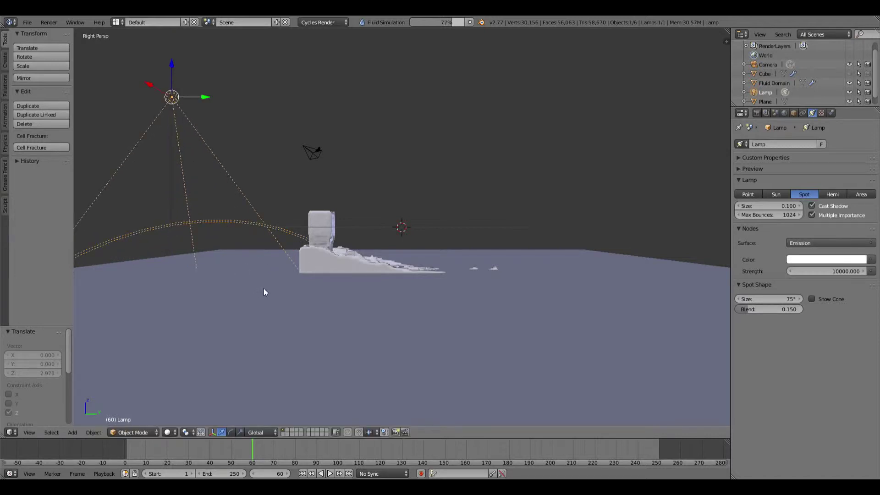
key(r)
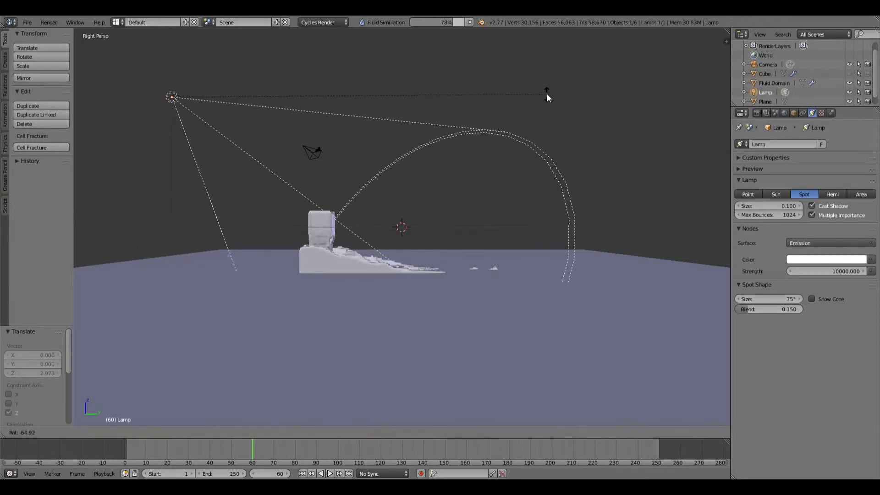
click(540, 105)
key(KP_1)
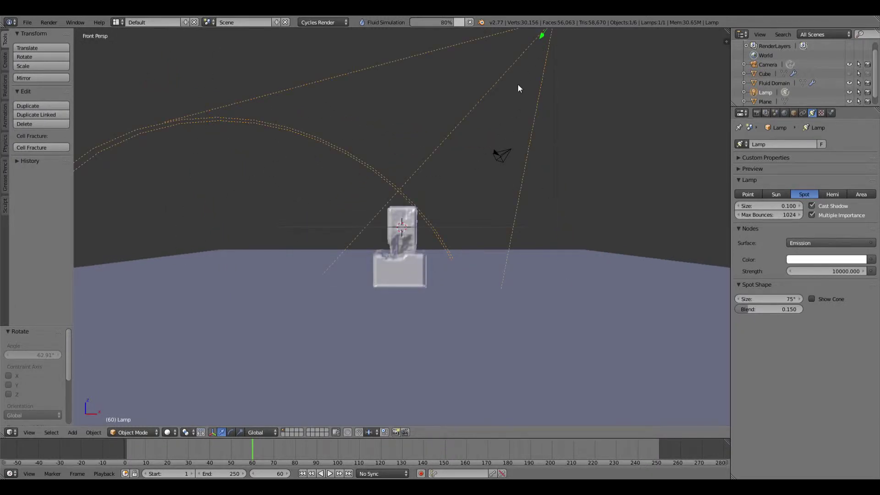
Step: Fine-tune the spot lamp's aim by rotating it about 5° in the front view and about 6.8° in the right view
scroll(519, 85, down, 1)
drag(521, 78, 620, 76)
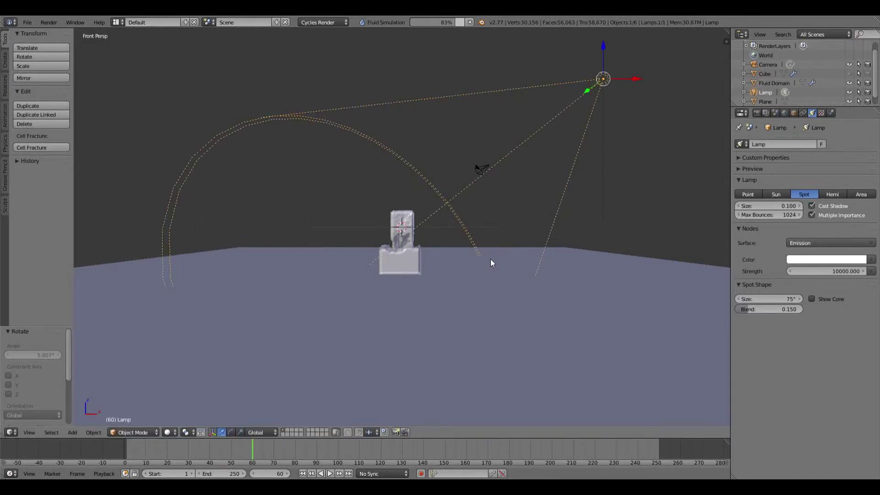
key(KP_3)
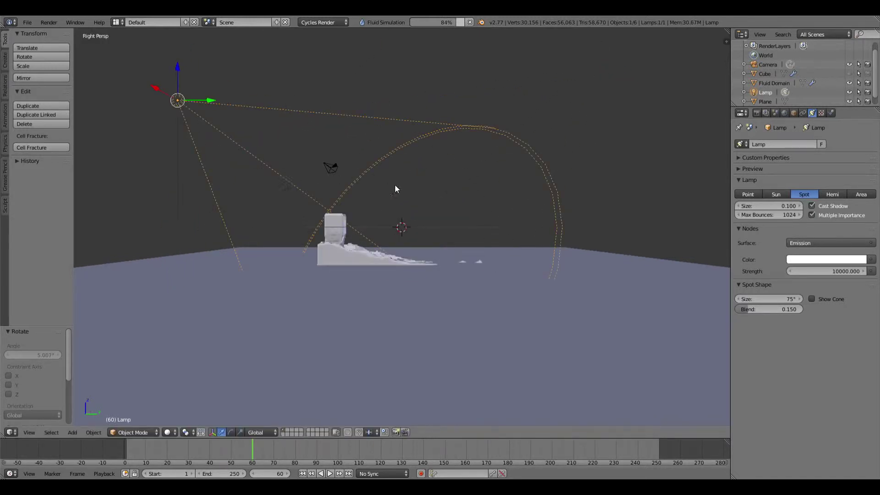
key(r)
click(400, 205)
Step: Preview the fluid and its lighting close up in Rendered viewport shading
scroll(362, 264, up, 3)
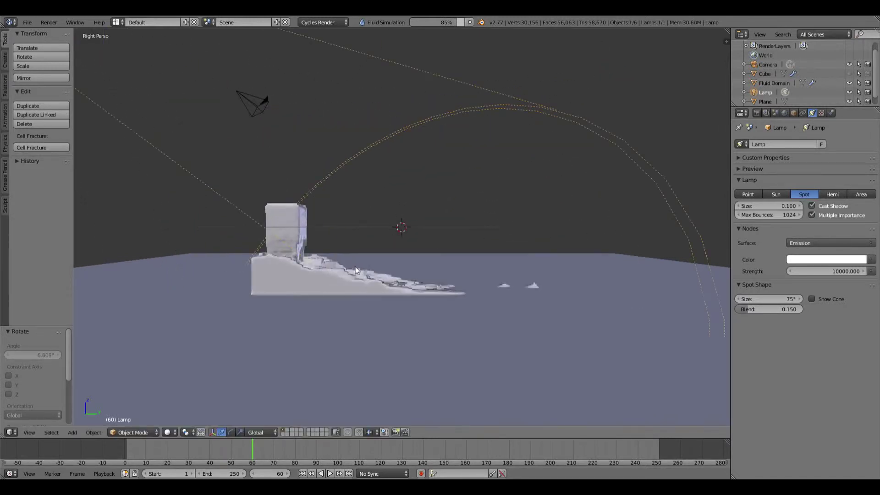
middle_drag(355, 270, 318, 292)
scroll(335, 282, up, 4)
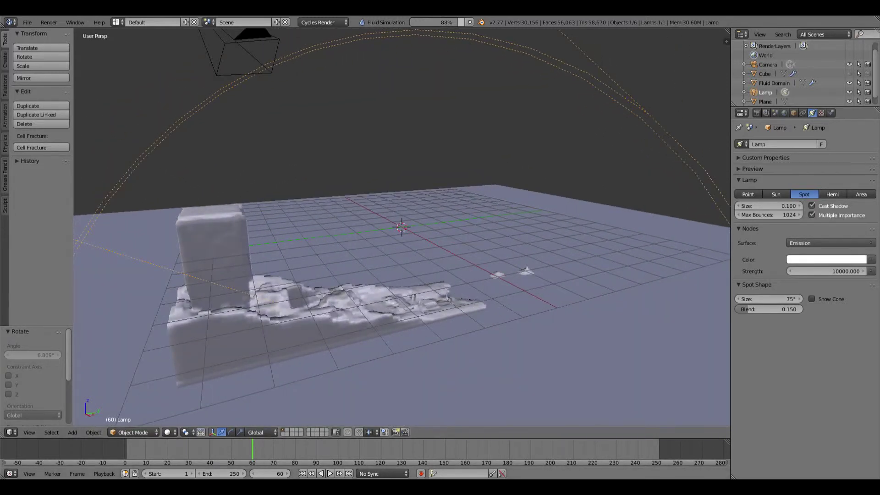
click(174, 432)
click(186, 370)
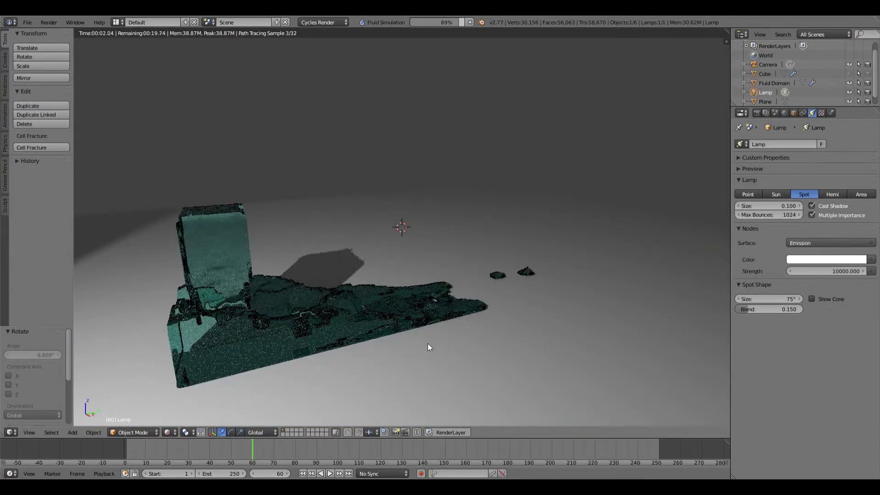
middle_drag(428, 348, 453, 346)
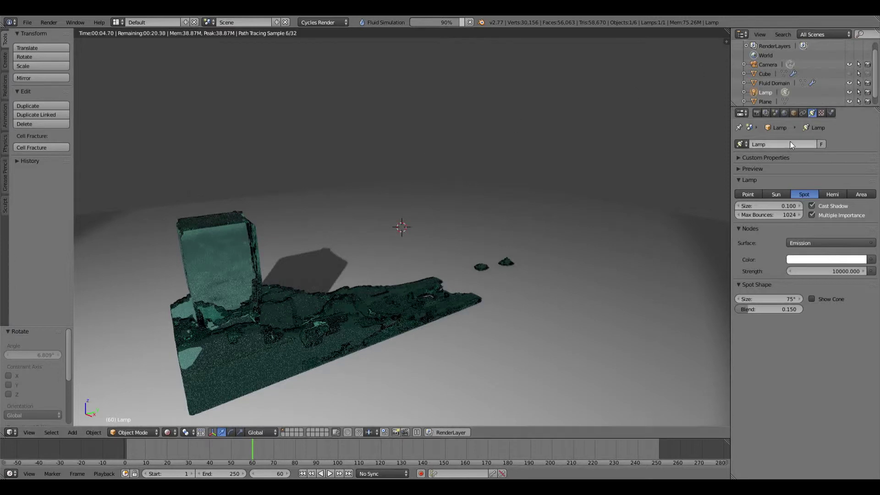
Step: Set the world surface color to a near-white light gray
click(783, 114)
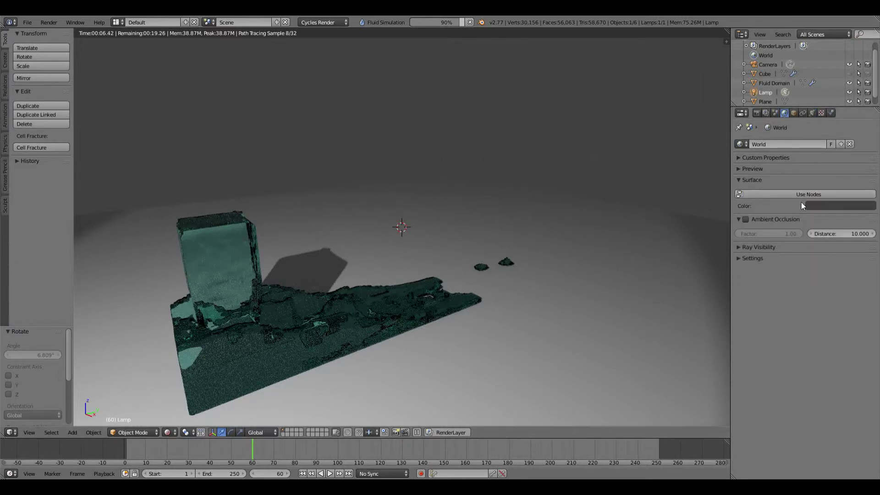
click(813, 206)
drag(867, 133, 872, 98)
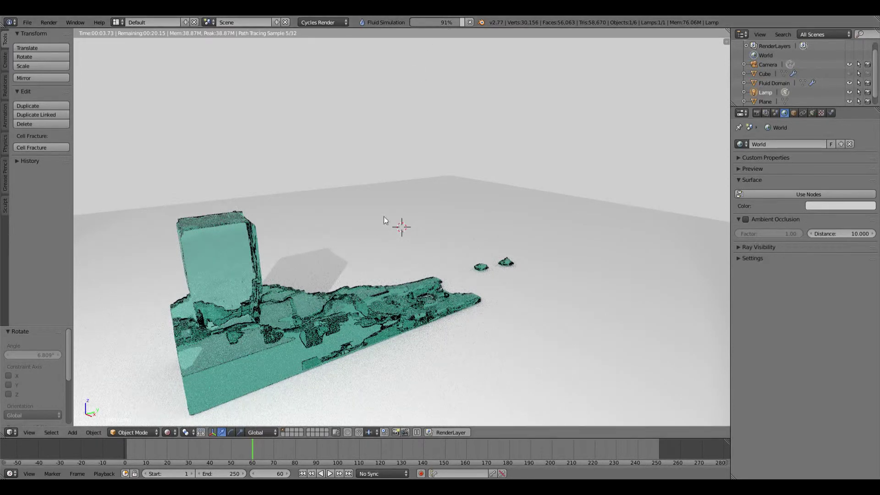
Step: Play the fluid animation from the first frame in Solid shading, examining the flow from the side and above, and stop near frame 231
click(303, 473)
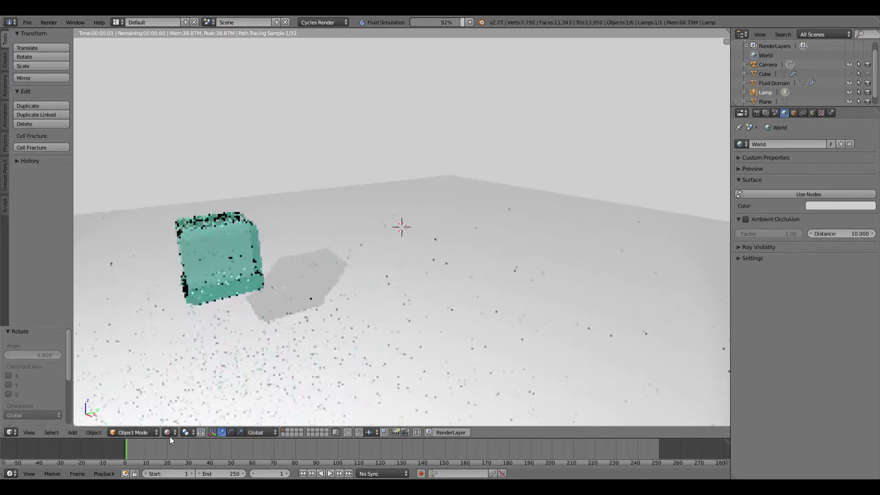
click(168, 432)
click(186, 400)
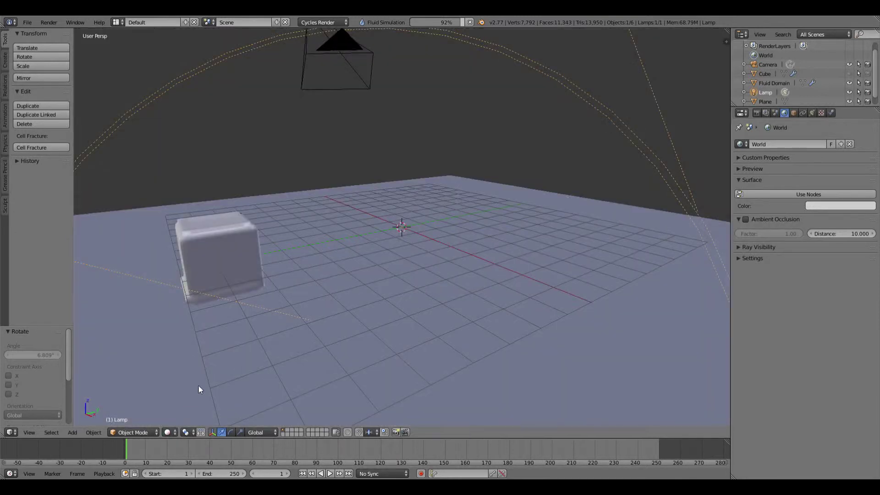
middle_drag(199, 389, 358, 348)
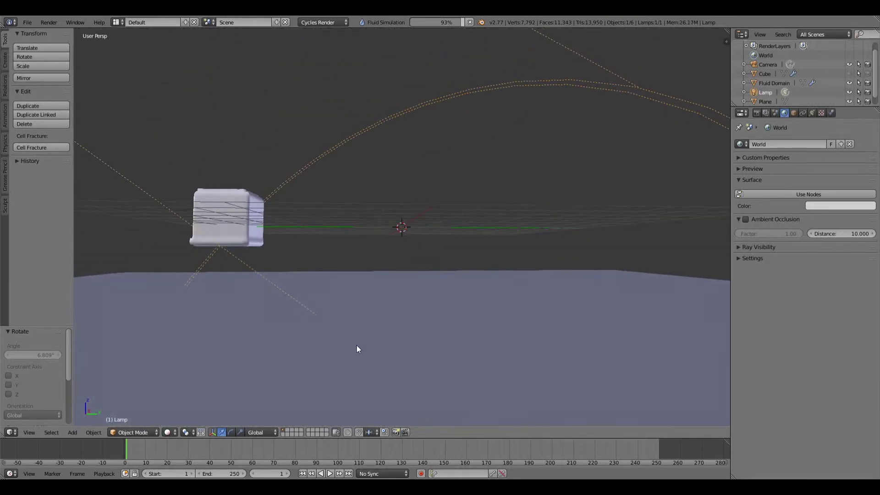
click(330, 473)
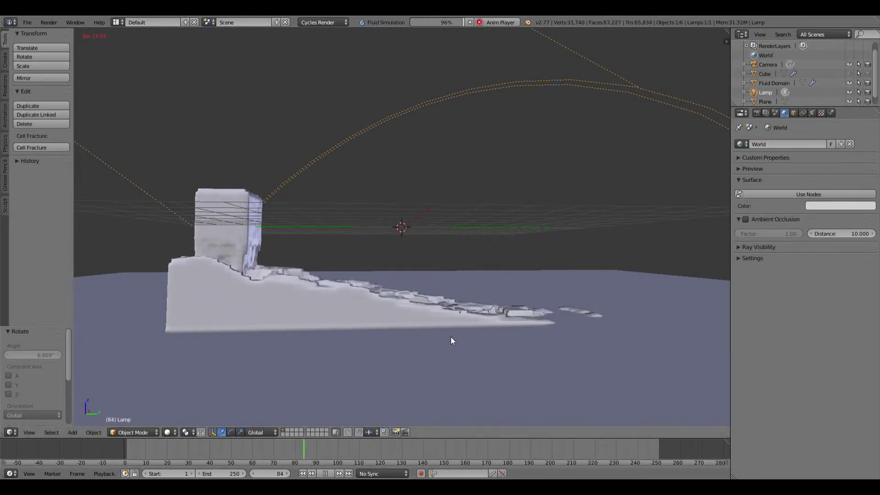
middle_drag(451, 339, 439, 419)
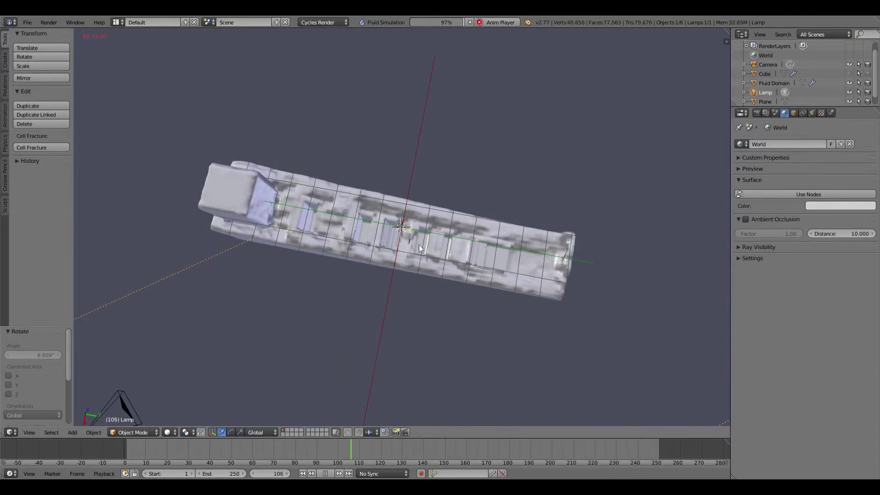
middle_drag(373, 308, 387, 230)
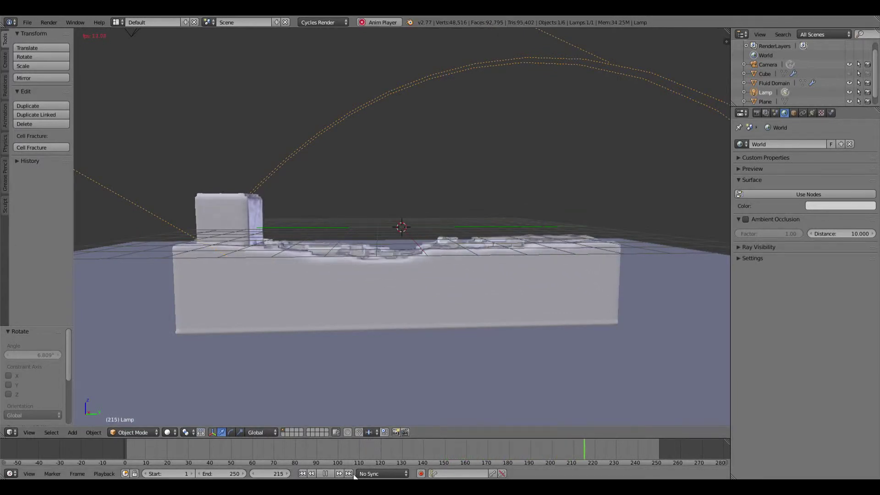
click(326, 474)
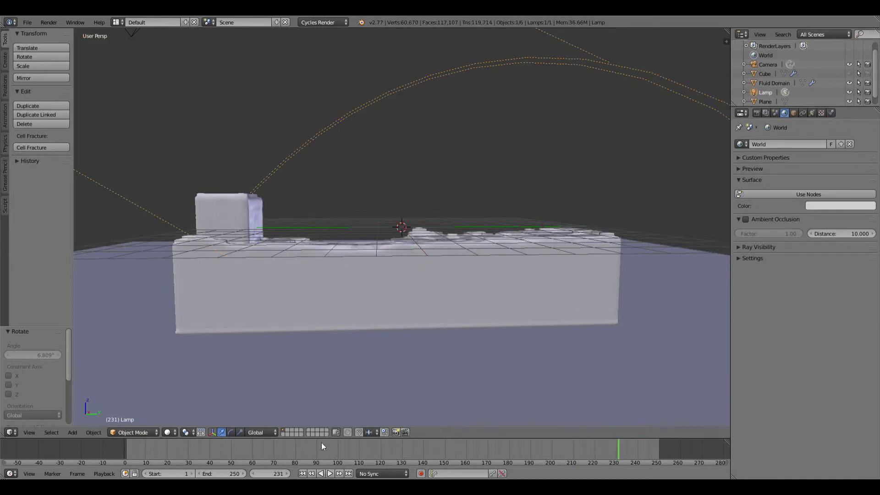
Step: Preview the fluid around the text obstacle in Rendered shading at frames 231 and 247
click(174, 432)
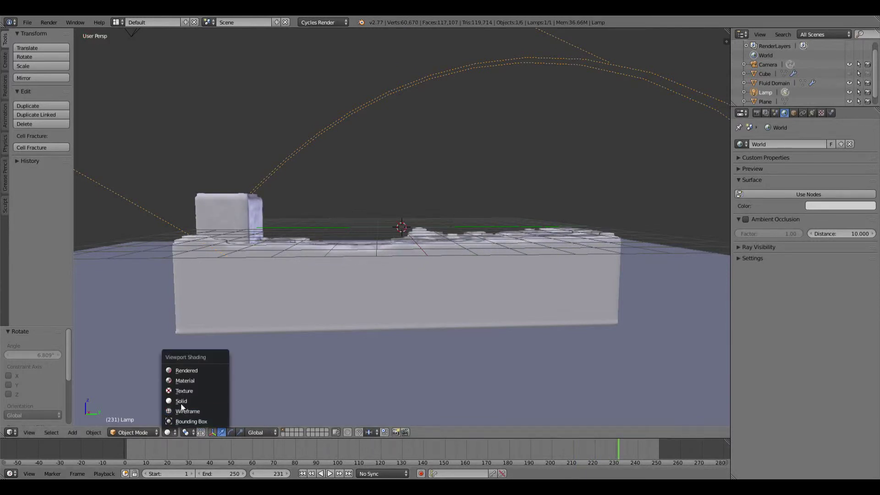
click(188, 369)
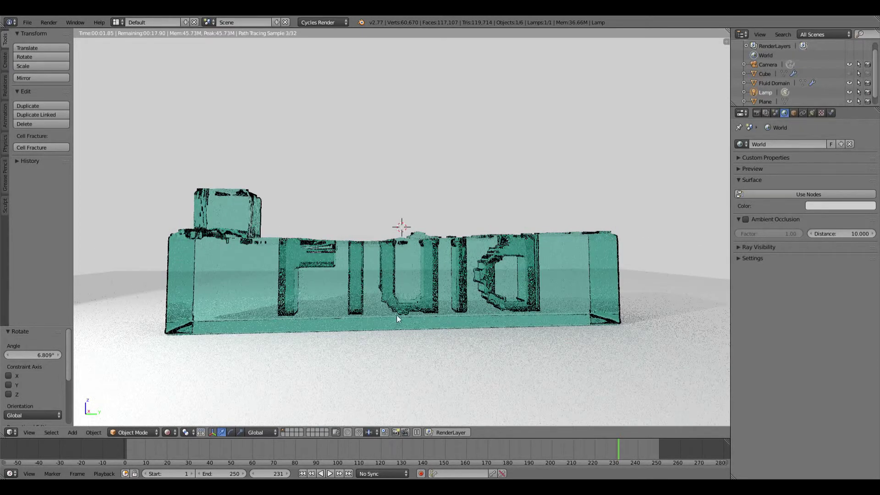
click(653, 447)
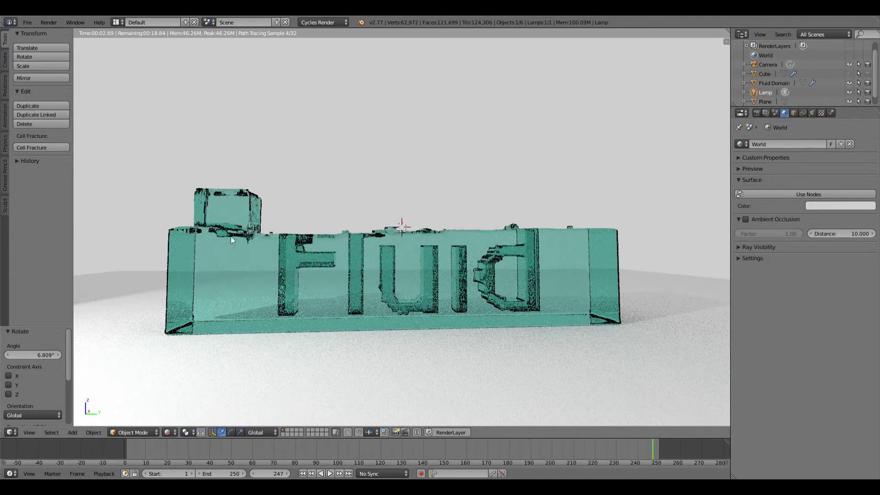
Step: Set the animation's end frame to 300
click(237, 475)
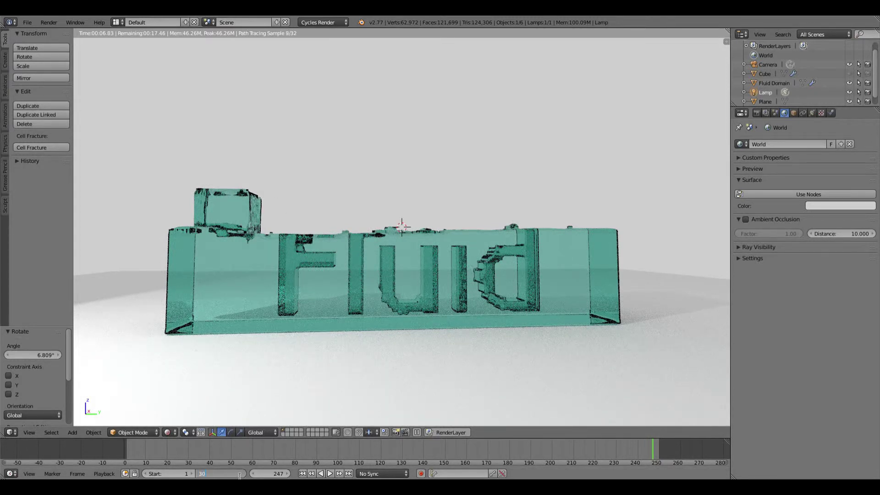
key(Return)
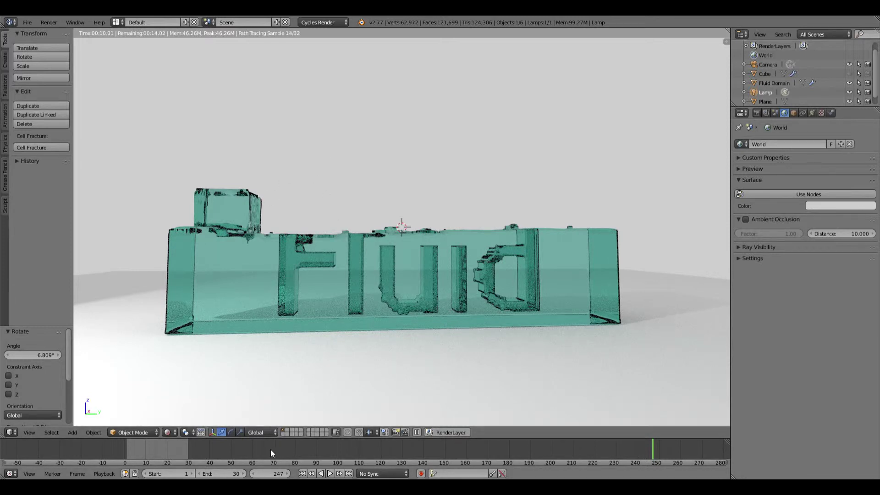
click(233, 475)
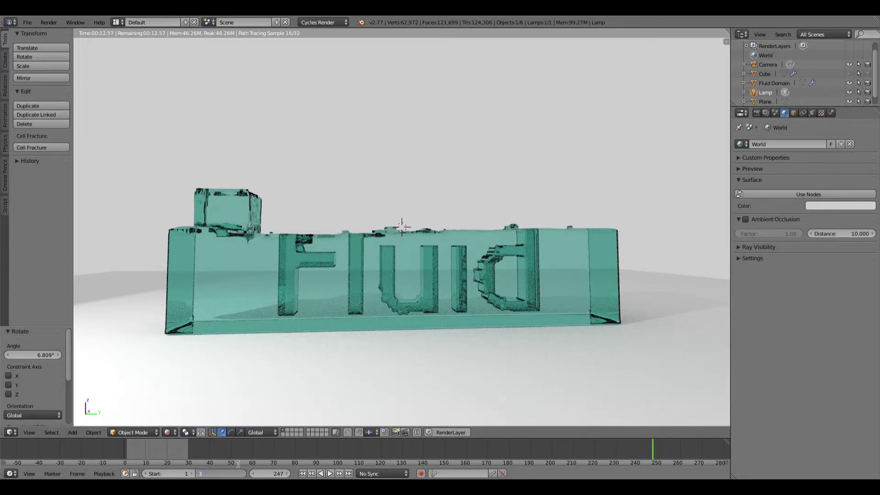
key(Return)
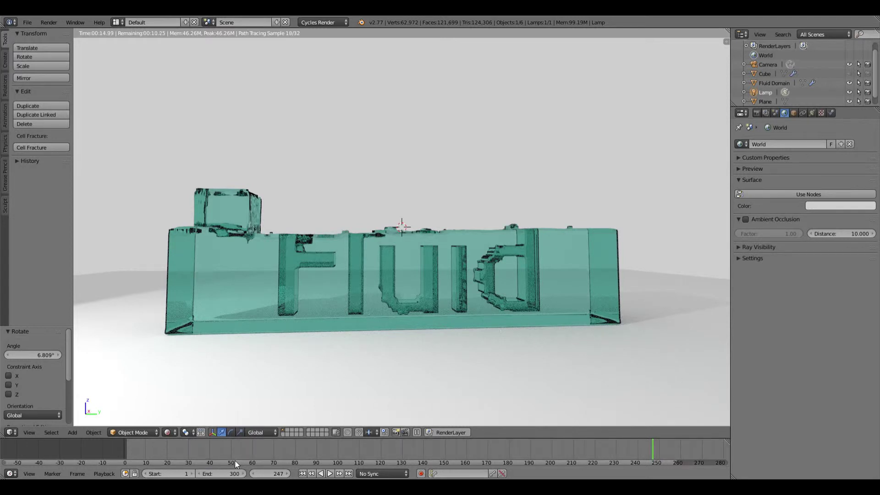
ctrl+scroll(476, 458, down, 5)
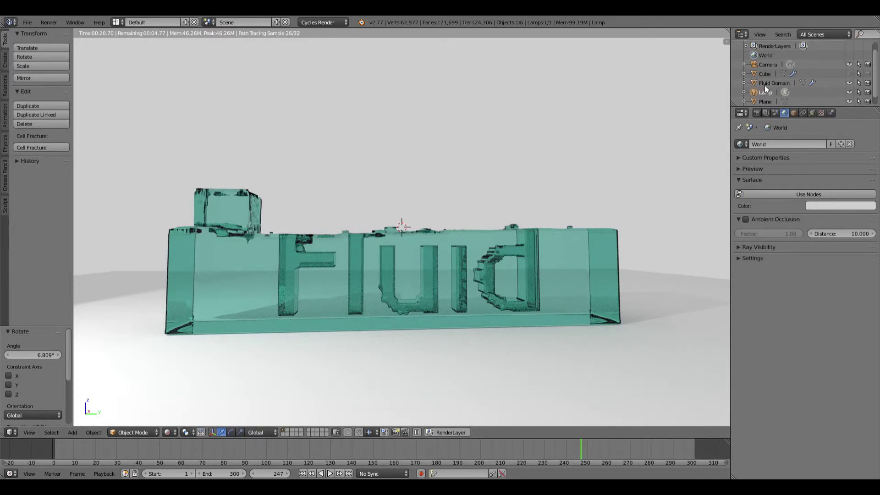
Step: In Solid shading, unhide the inflow cube and scale it up about 1.43 times
click(764, 73)
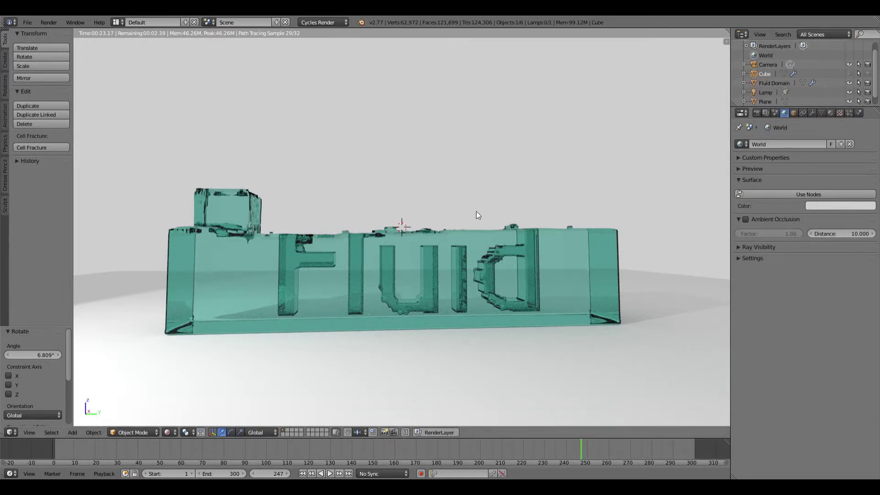
click(166, 434)
click(185, 397)
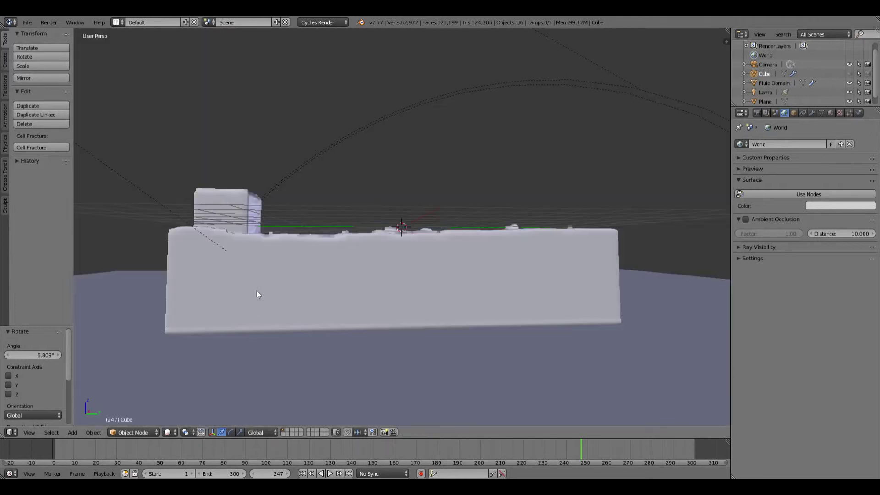
click(849, 74)
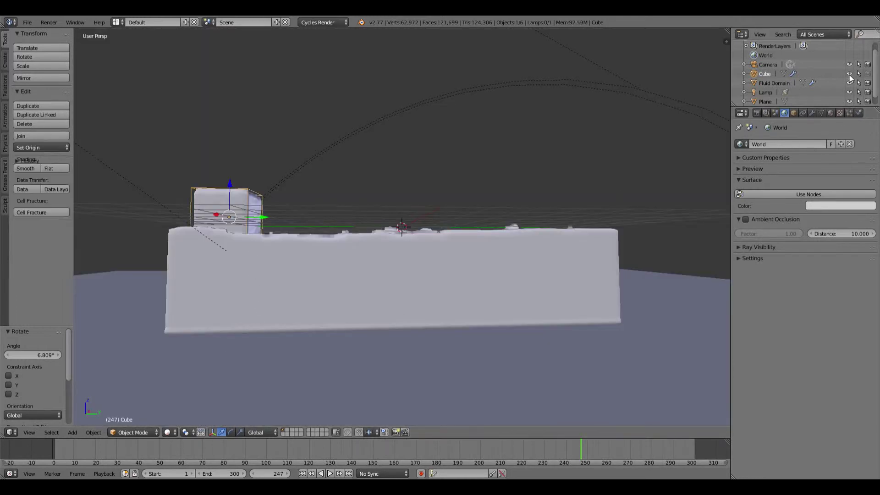
key(s)
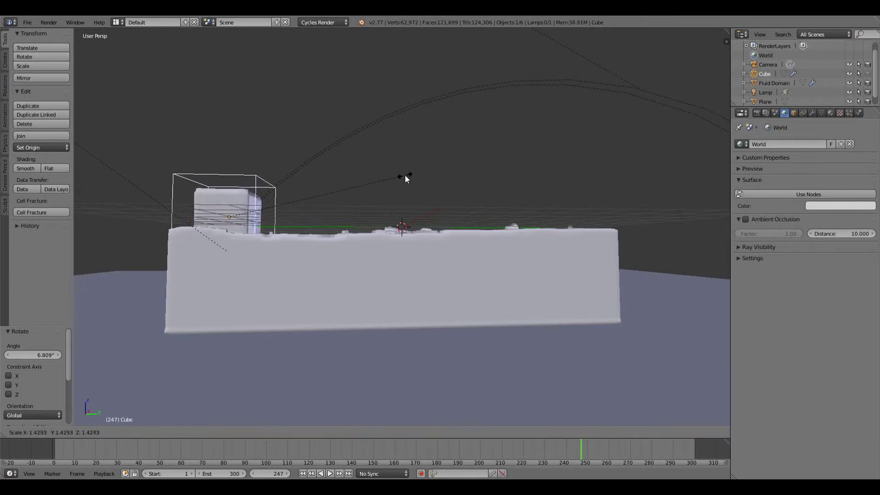
click(405, 175)
mouse_move(253, 250)
middle_down()
mouse_move(283, 253)
mouse_move(133, 253)
mouse_move(275, 254)
mouse_move(265, 257)
middle_up()
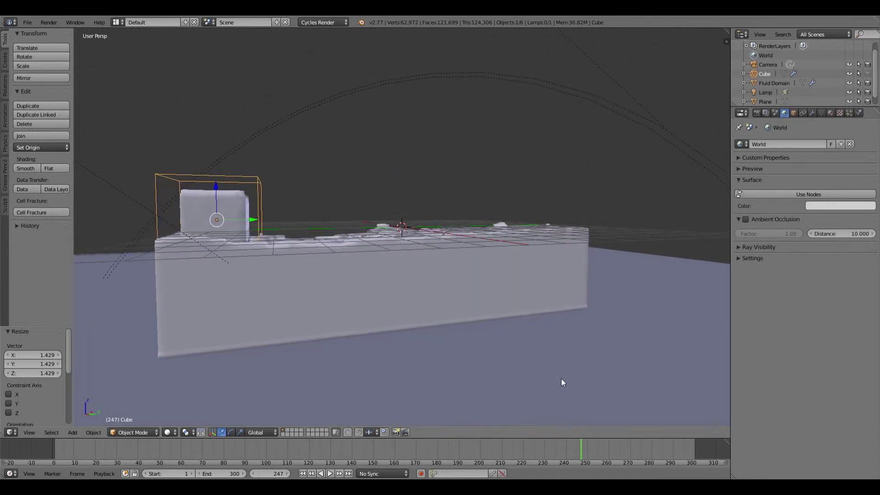
Step: Set the animation's end frame to 250
click(234, 474)
text(250)
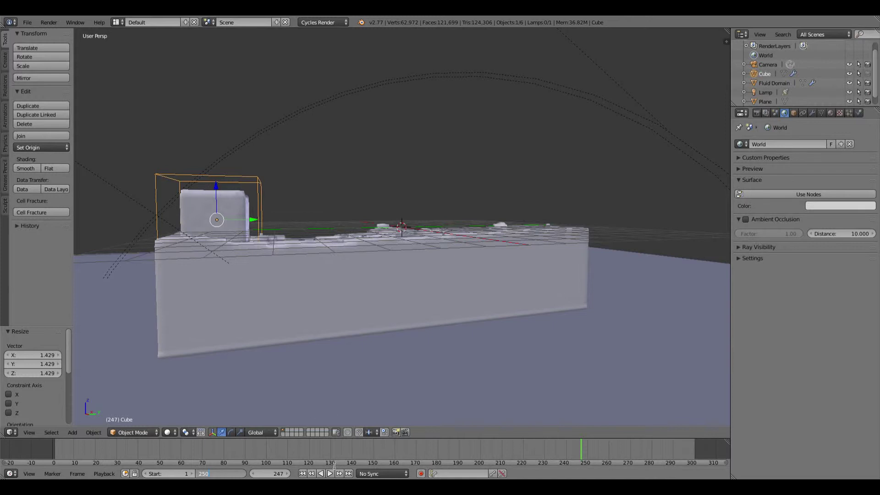
key(Return)
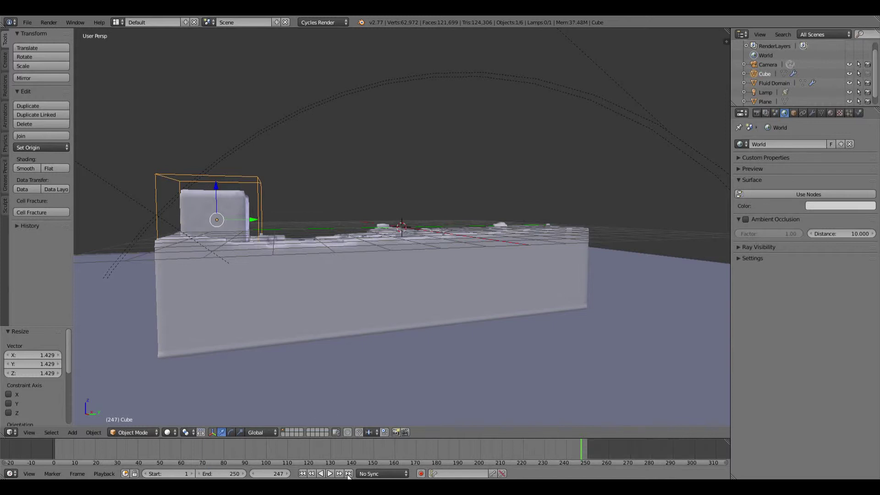
Step: Play the baked fluid animation from the first frame and stop it at frame 24
click(303, 474)
click(331, 474)
click(326, 474)
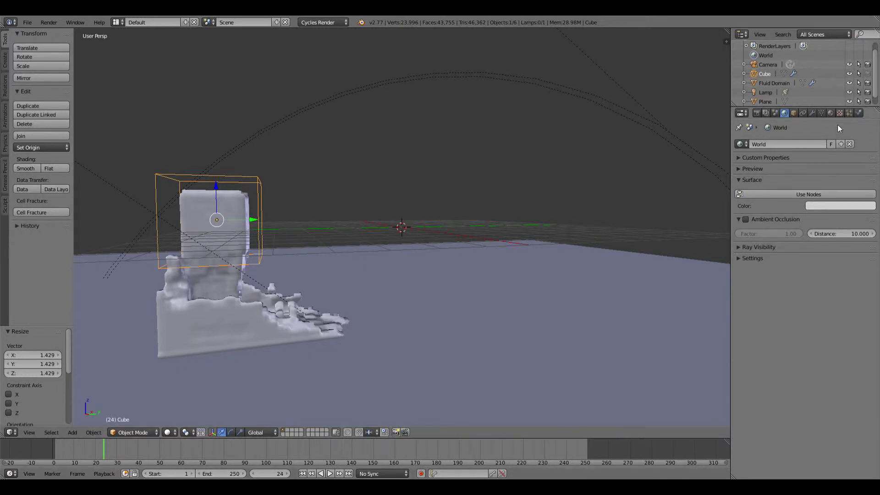
Step: Bake the fluid domain's simulation again with the enlarged inflow cube and return to the first frame
click(860, 114)
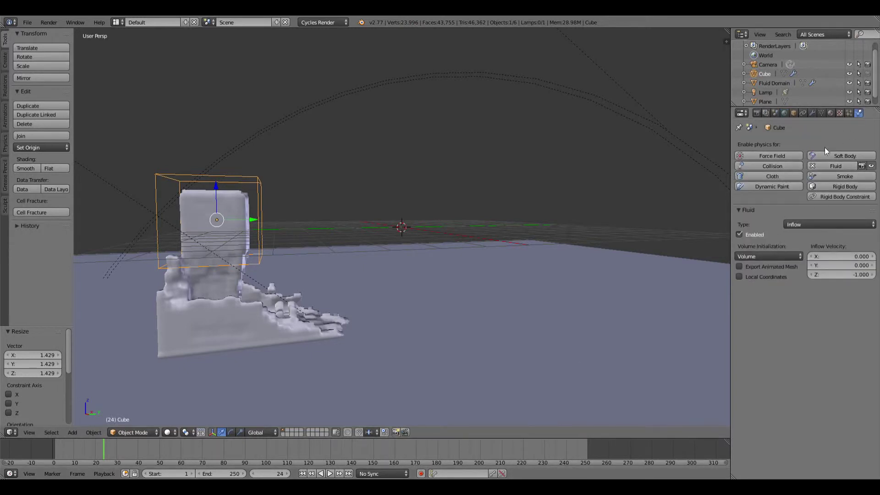
right_click(229, 217)
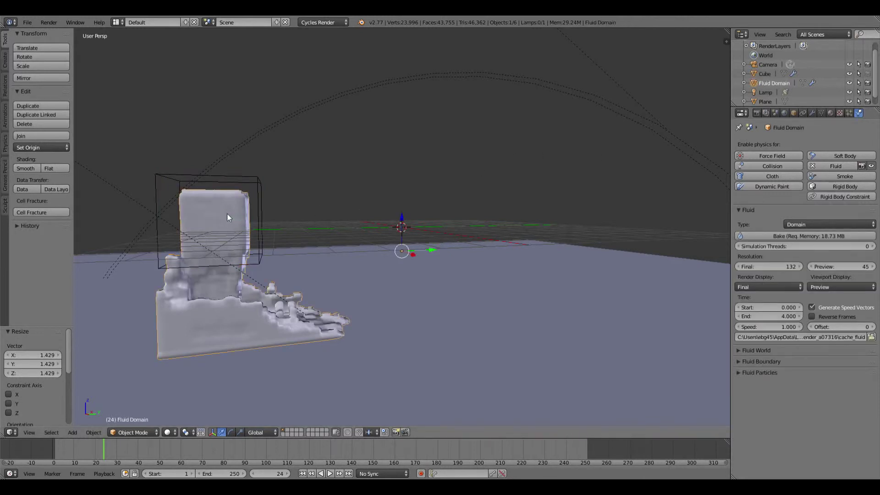
click(788, 235)
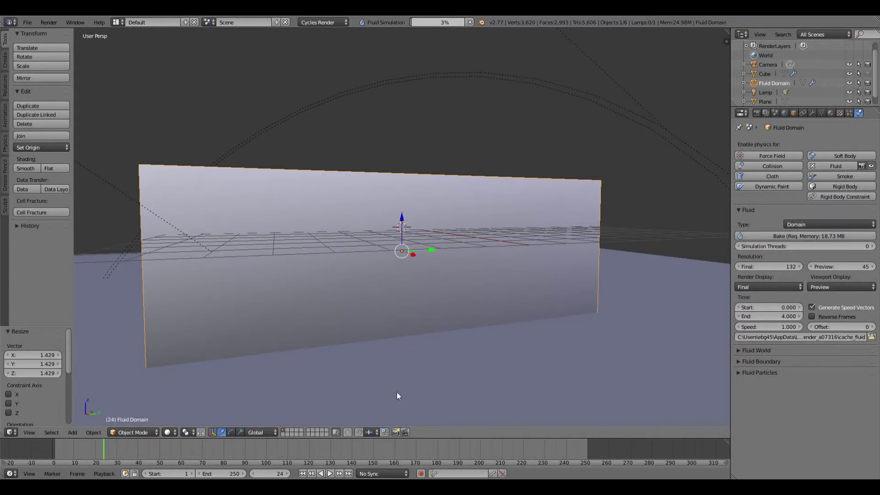
click(302, 473)
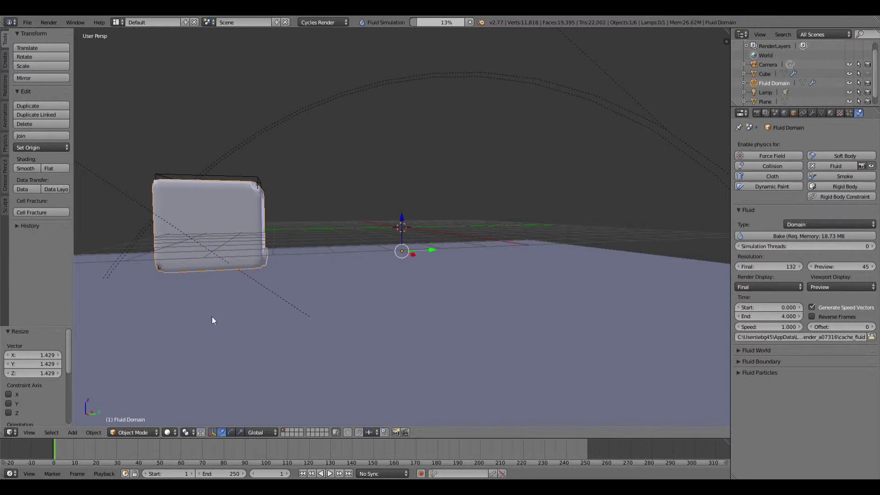
Step: Play the partly baked fluid animation from the first frame, stop it and return to the first frame
click(330, 473)
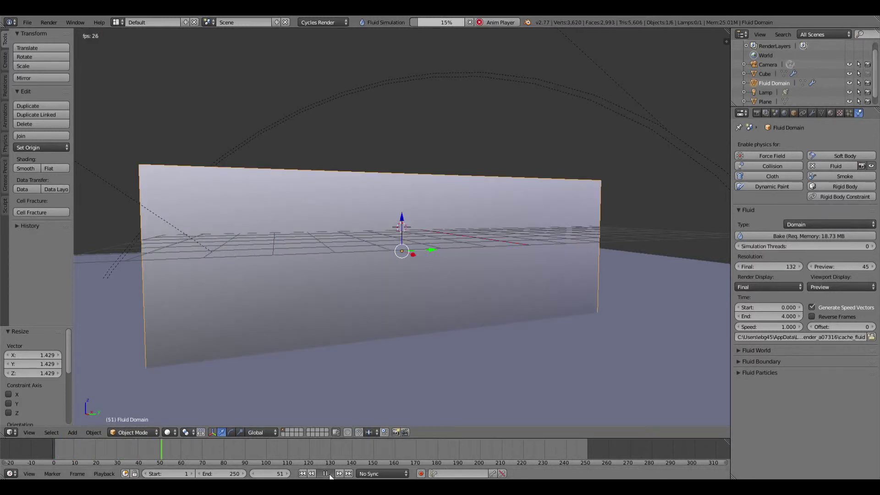
click(329, 474)
click(302, 473)
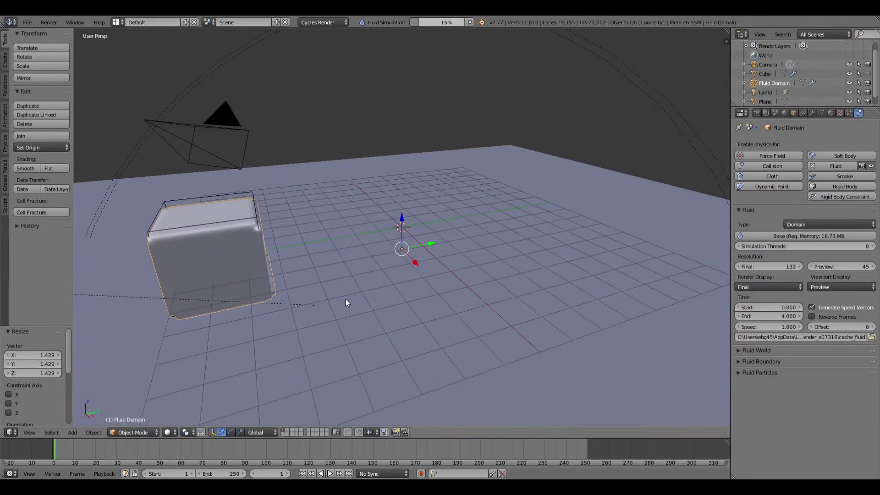
Step: Select the inflow cube and hide it in the viewport
middle_drag(345, 303, 339, 304)
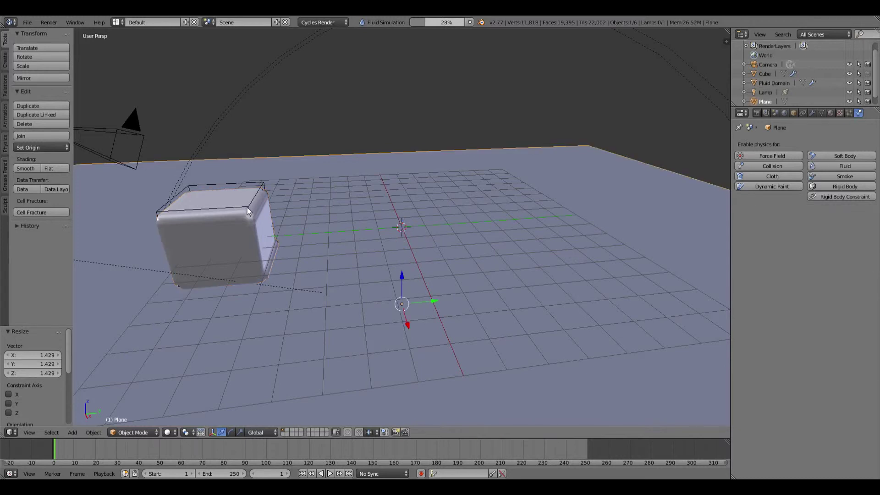
right_click(250, 207)
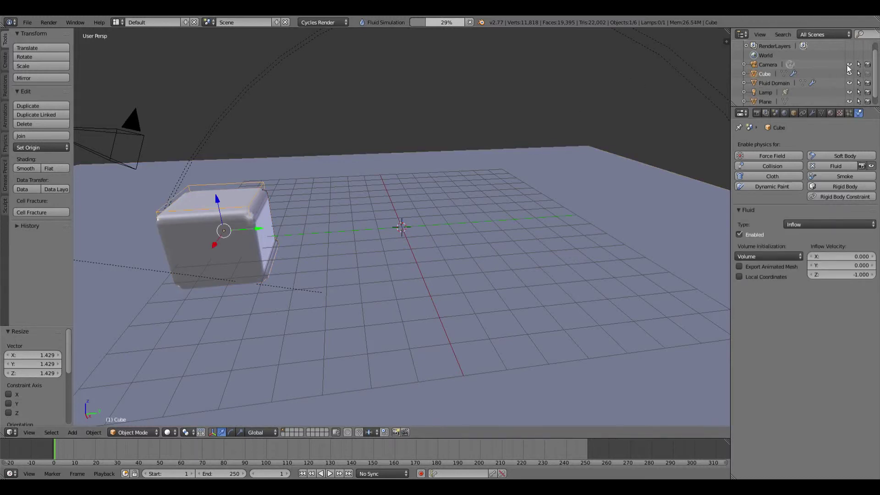
scroll(856, 89, down, 1)
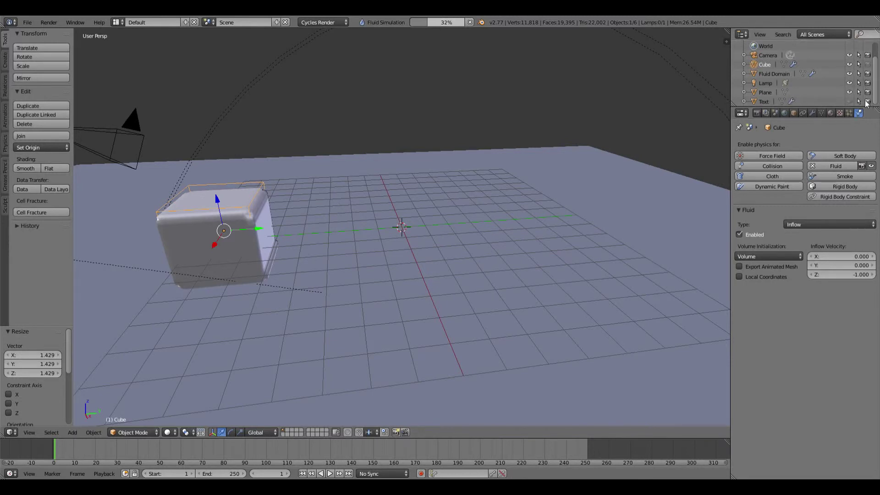
scroll(861, 83, up, 2)
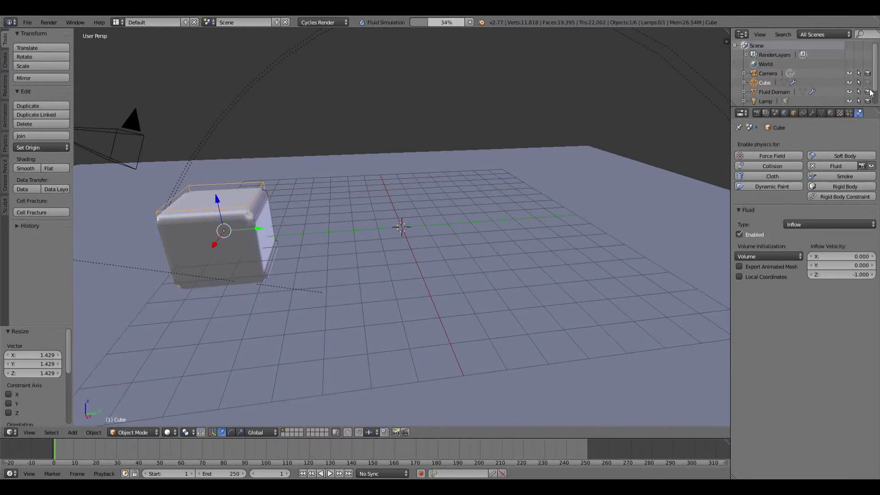
click(849, 82)
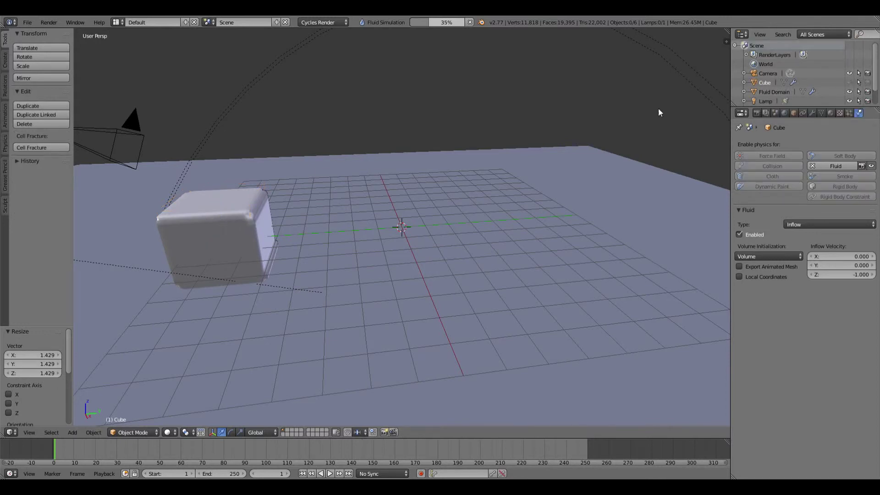
Step: Look through the camera, lock the camera to the view and reorient it so the fluid block is inside the frame
middle_drag(379, 278, 370, 248)
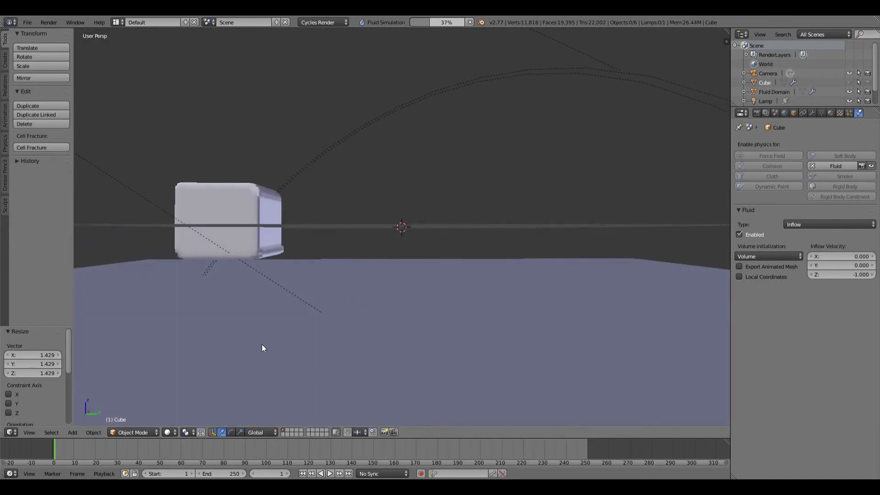
middle_drag(264, 349, 265, 349)
key(KP_0)
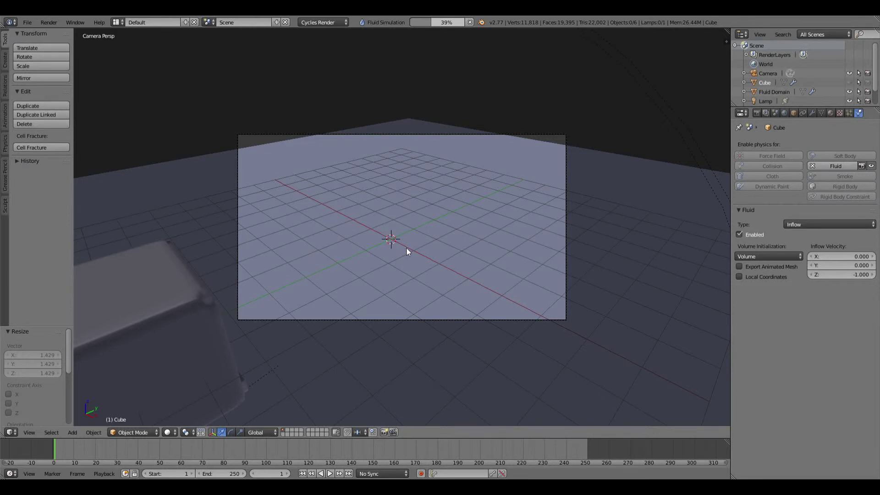
key(Home)
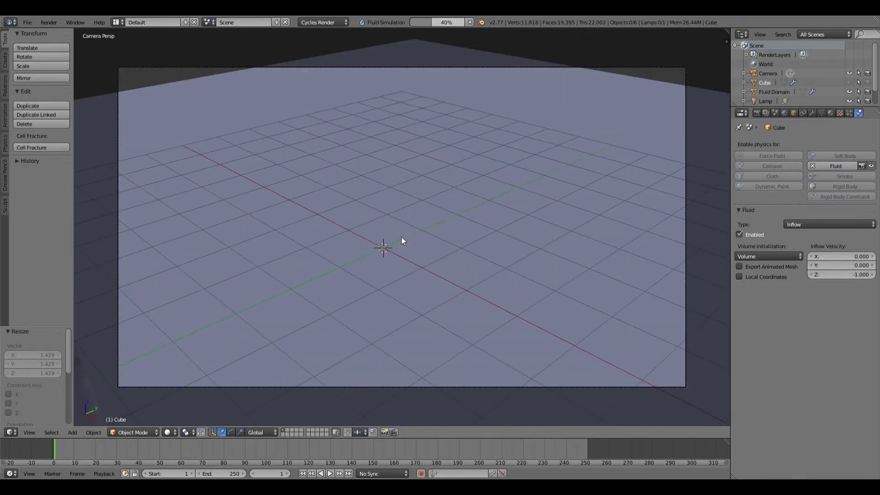
scroll(402, 240, up, 1)
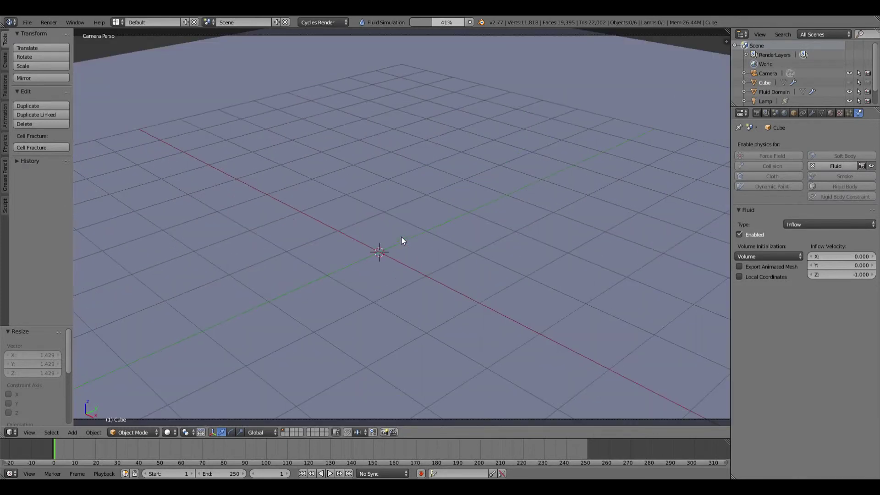
key(n)
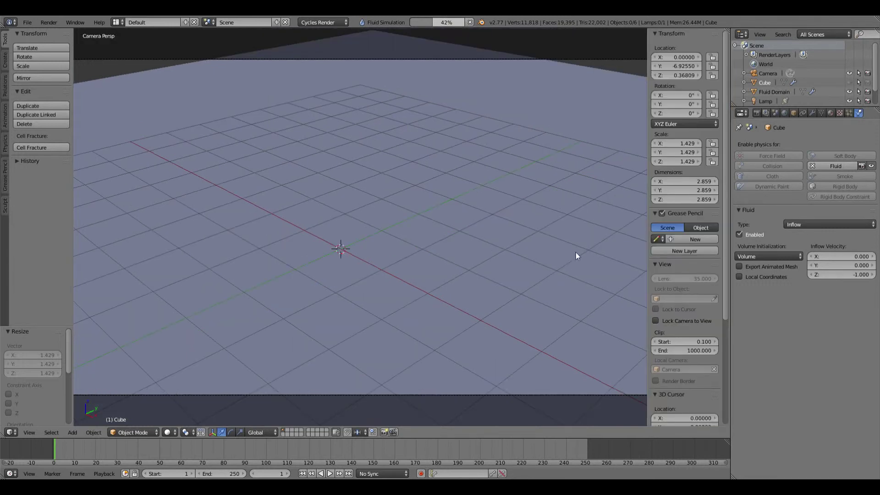
click(657, 321)
key(n)
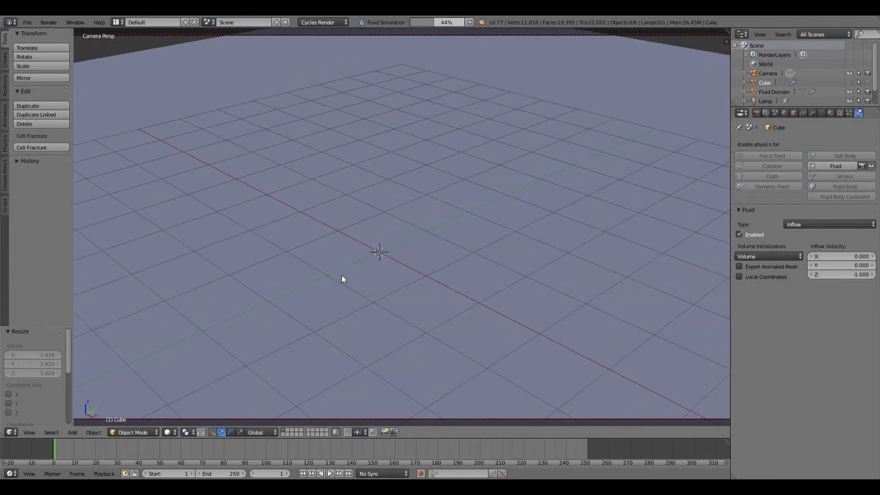
middle_drag(342, 279, 323, 302)
Step: Play the fluid animation to frame 56 and lower the camera to a nearly side-on view of the fluid
click(329, 473)
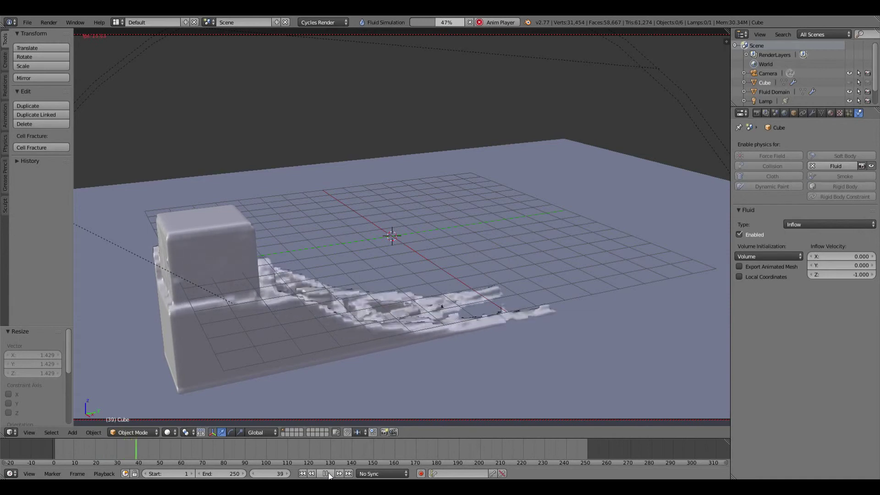
click(327, 474)
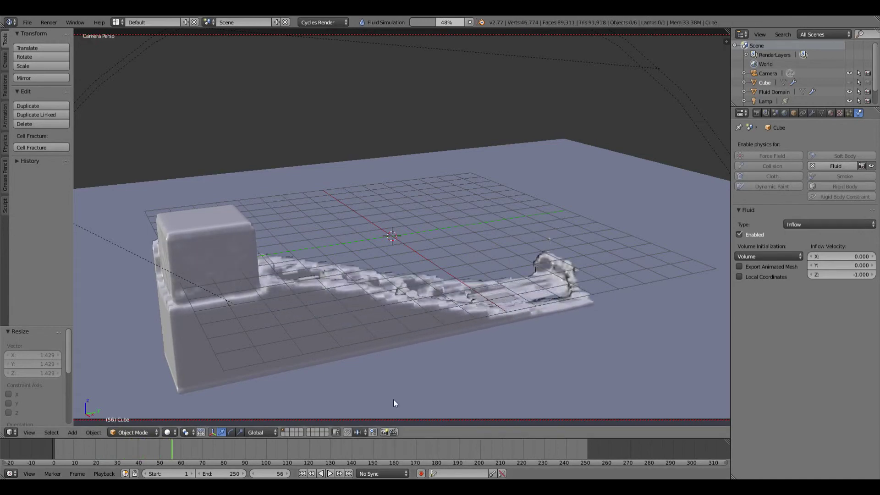
middle_drag(394, 400, 373, 364)
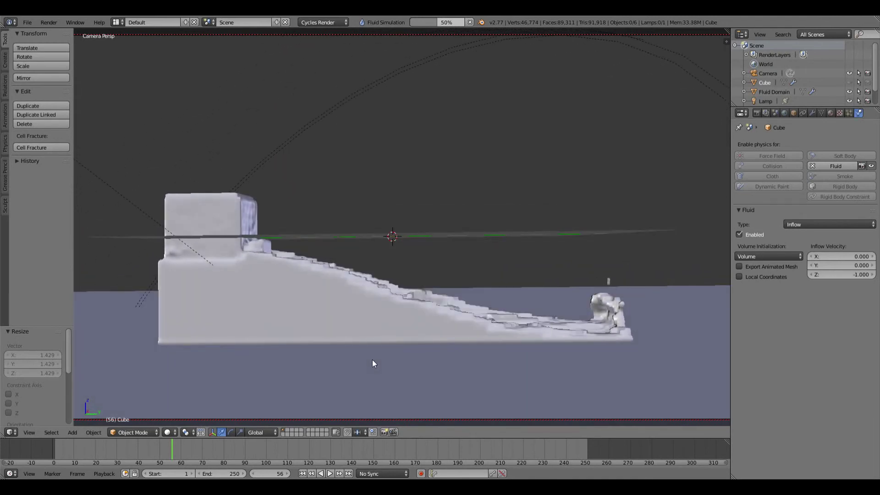
Step: Continue the animation to frame 81 and switch the viewport to Rendered shading
click(330, 473)
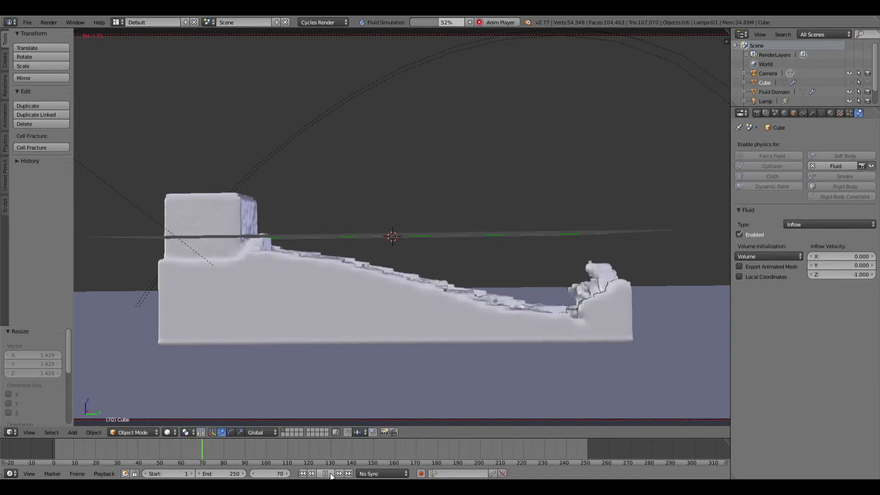
click(325, 474)
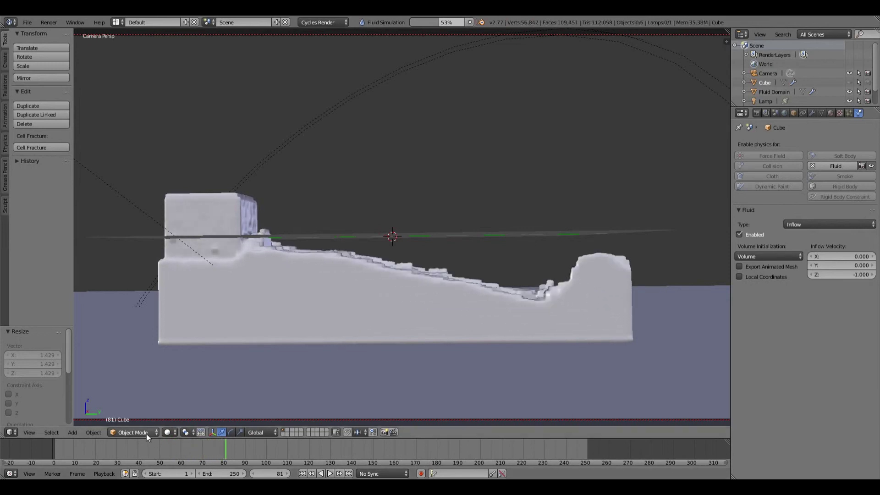
click(168, 432)
click(180, 370)
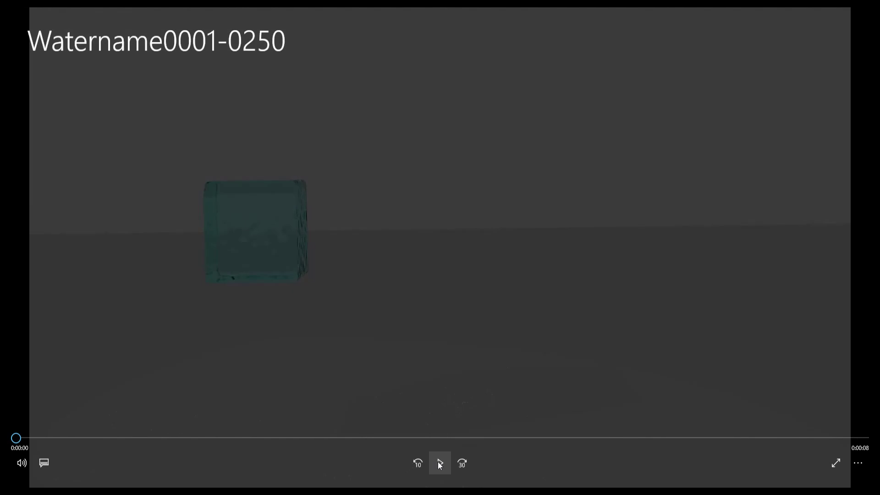
Step: Play the rendered animation video Watername0001-0250 in the video player
click(439, 462)
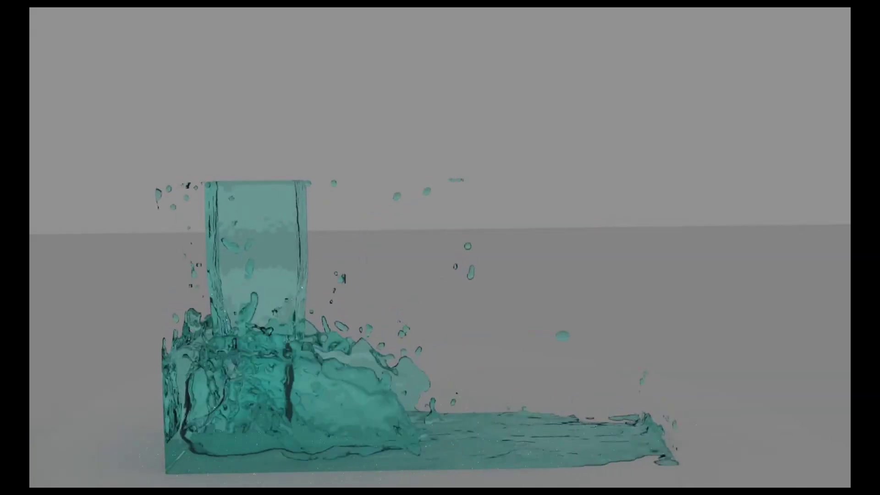